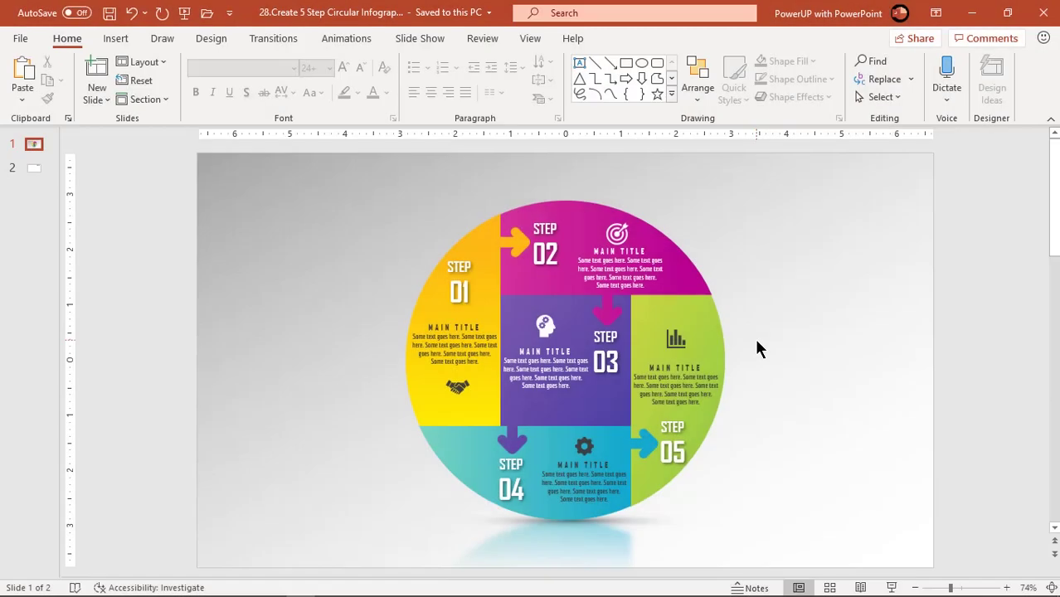
Move the STEP 01 label, main title and handshake icon to the upper-left of the slide
left_click(459, 292)
left_click_drag(476, 270, 303, 217)
left_click(458, 330)
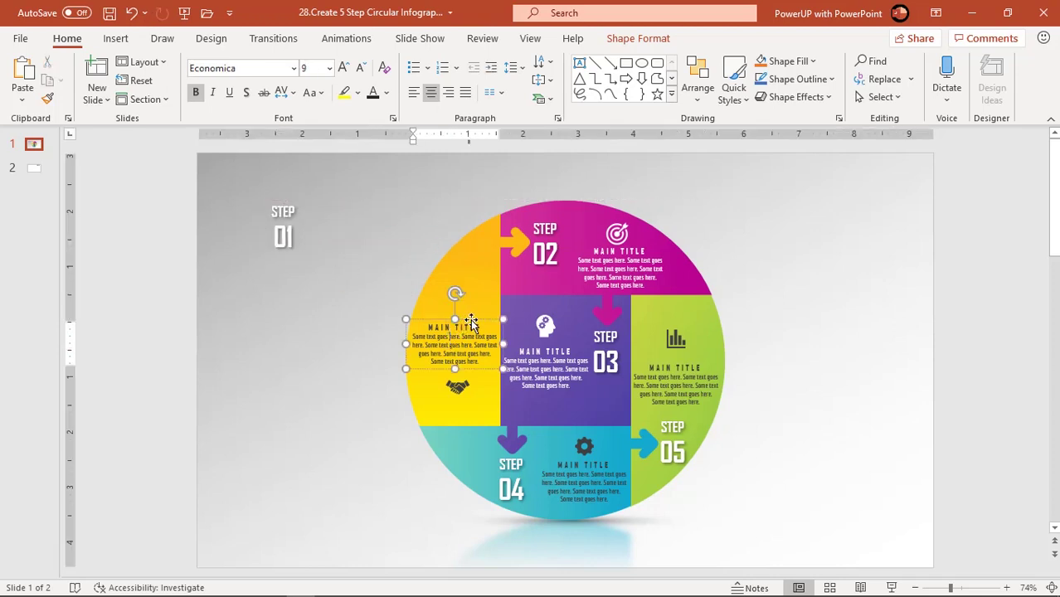
left_click_drag(470, 322, 290, 270)
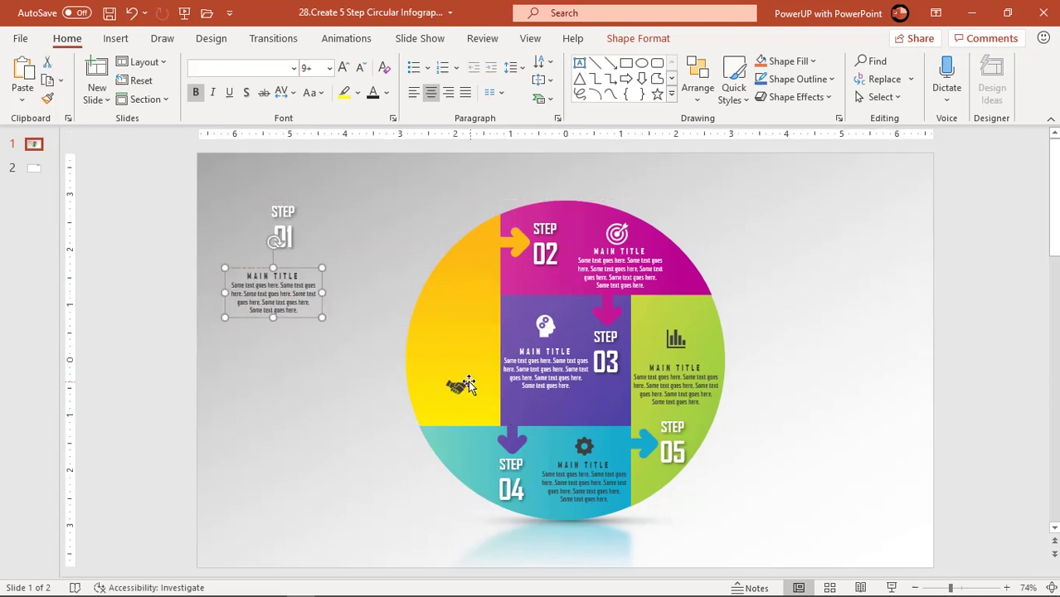
left_click(461, 383)
left_click_drag(461, 383, 288, 350)
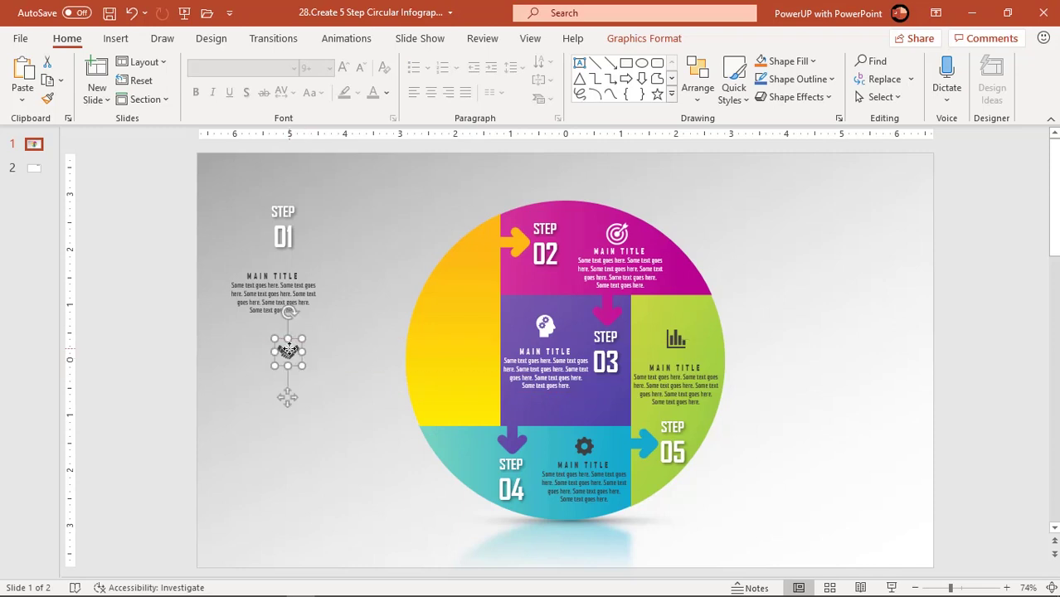
Pull the yellow segment and shadow out of place, then undo to restore the infographic
left_click(454, 312)
left_click_drag(466, 310, 394, 263)
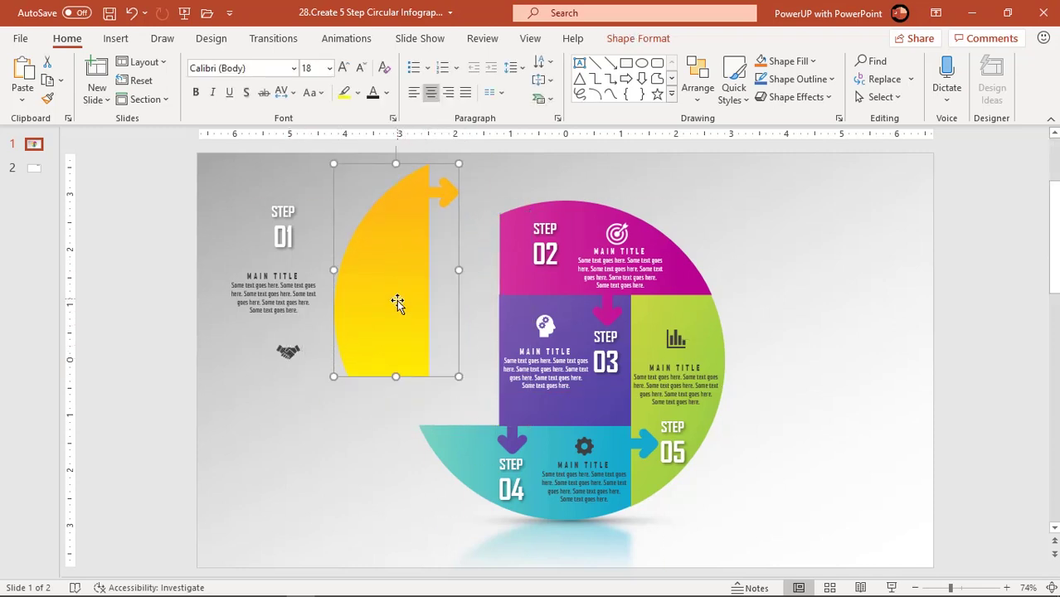
left_click(488, 523)
left_click_drag(492, 523, 291, 525)
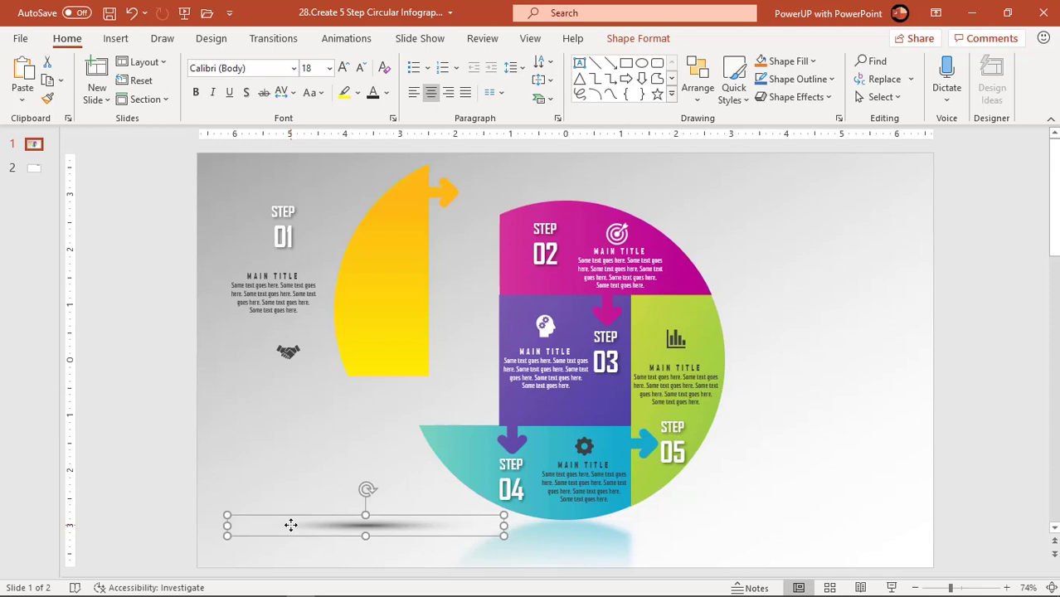
key("ctrl+z")
key("ctrl+z")
key("ctrl+z")
key("ctrl+z")
key("ctrl+z")
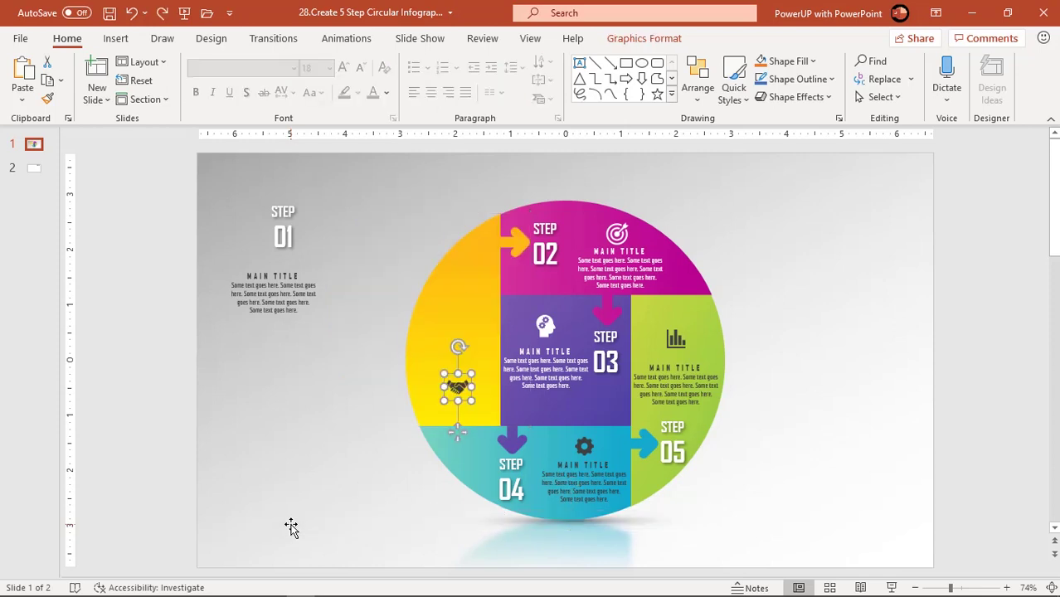
left_click(324, 465)
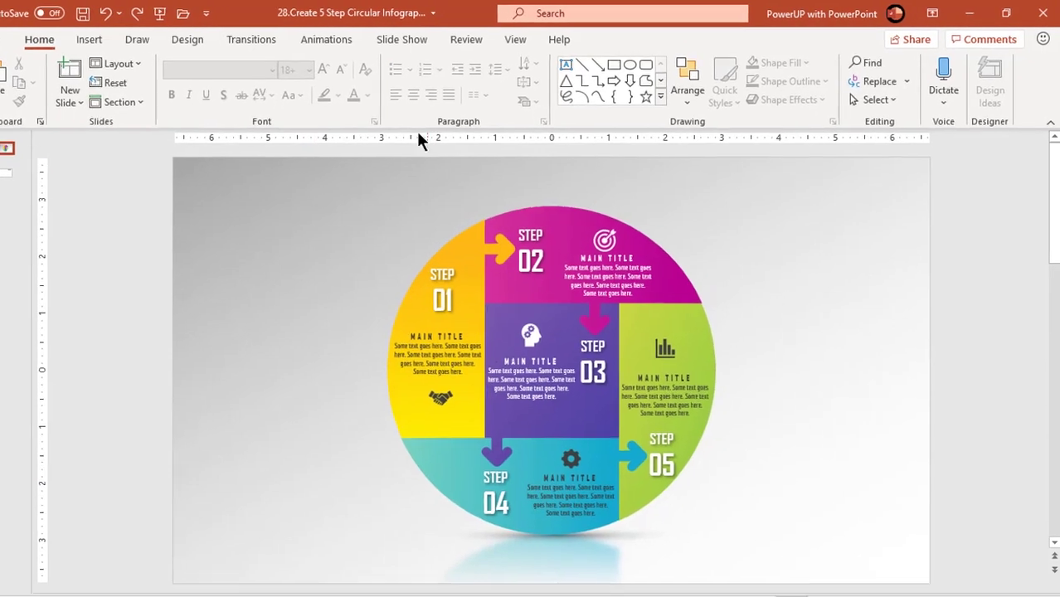
Show the Animation Pane and make the yellow Step 01 segment fly in from the left over 1.25 seconds
left_click(236, 45)
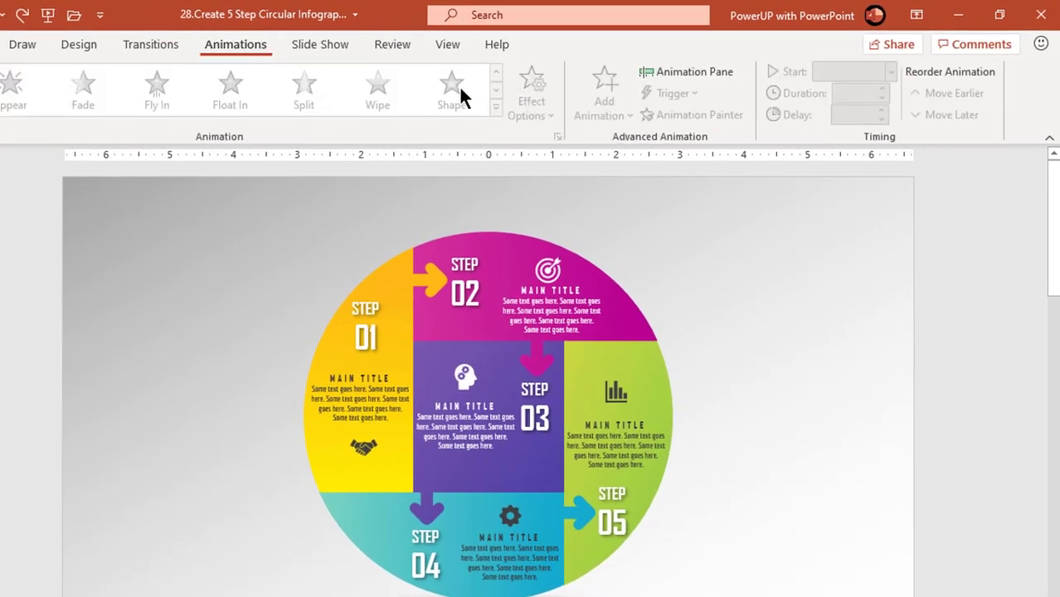
left_click(666, 75)
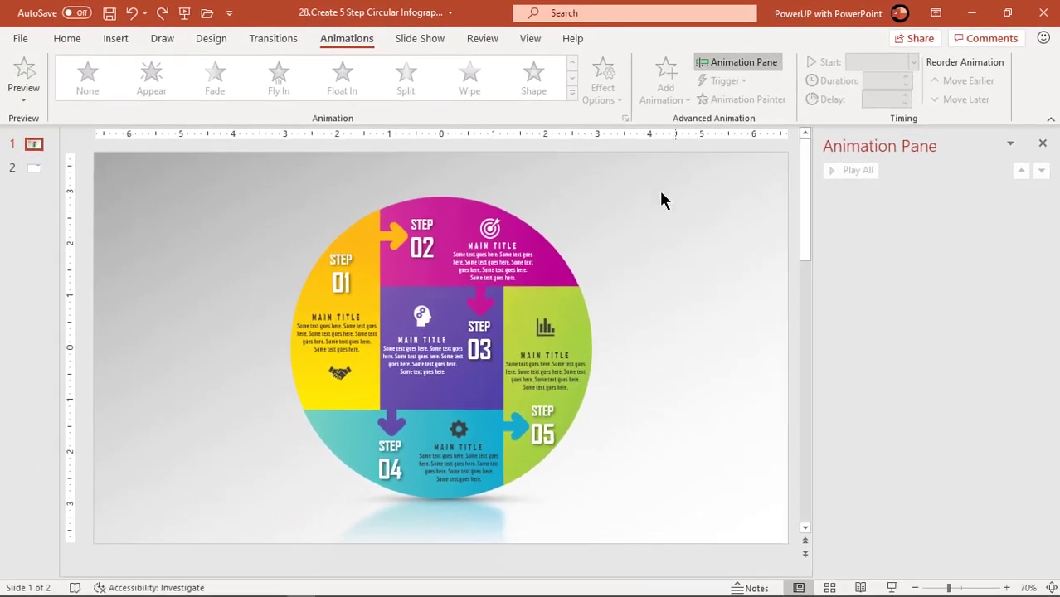
left_click(366, 218)
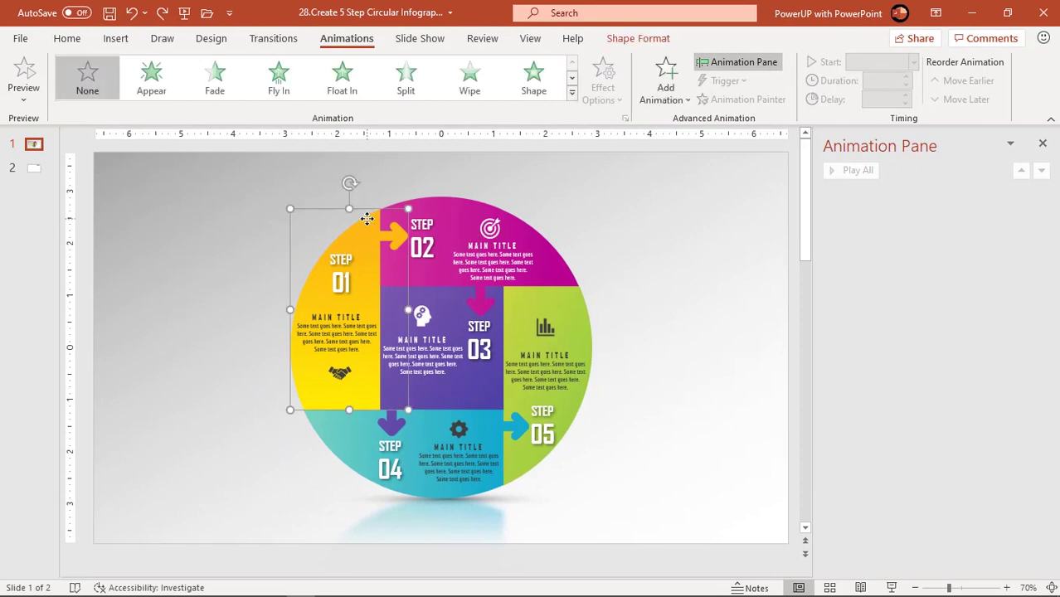
left_click(290, 93)
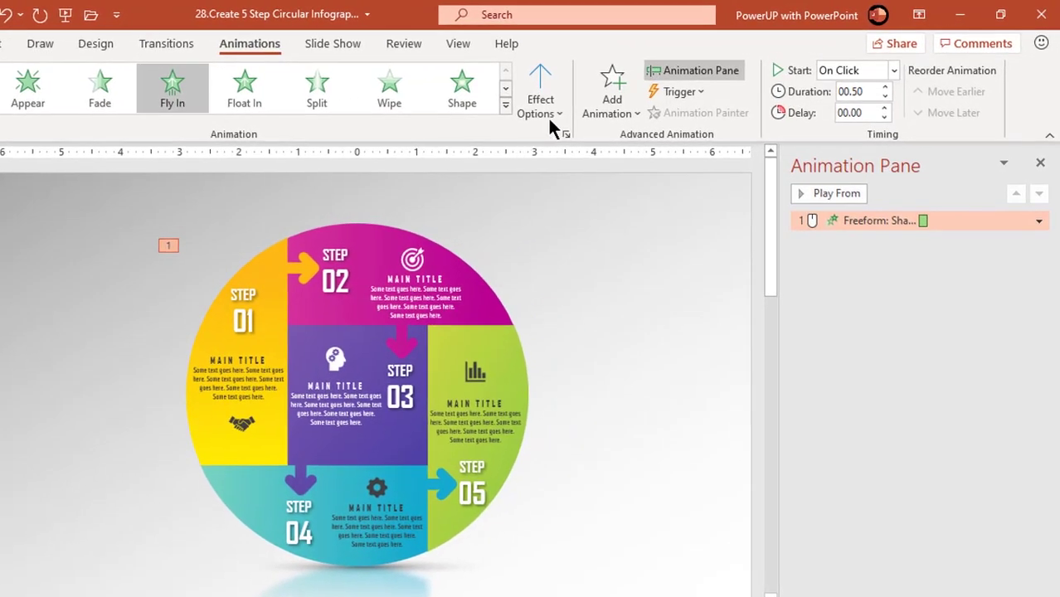
left_click(609, 103)
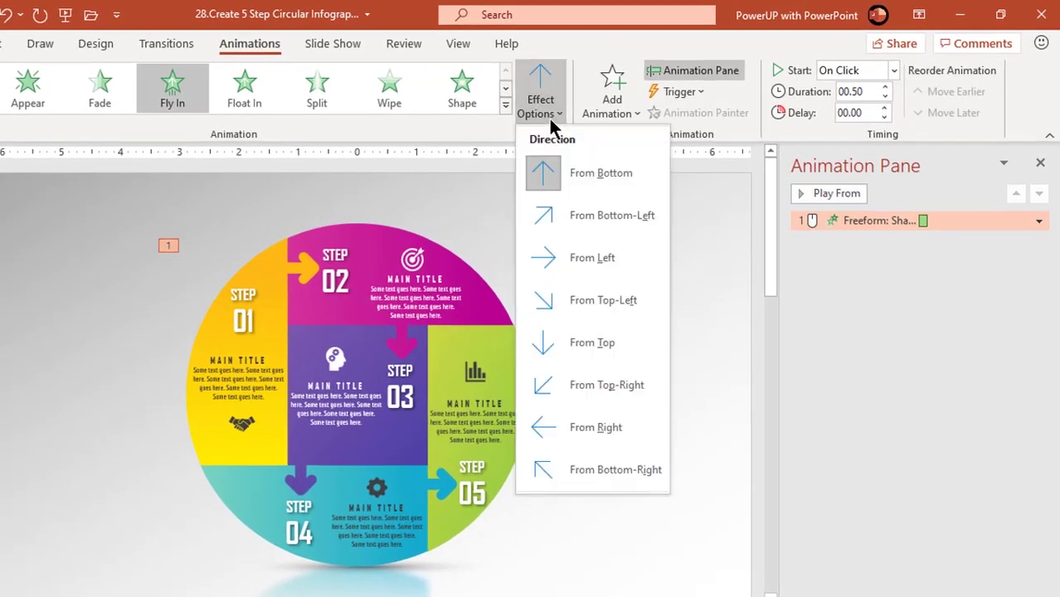
left_click(562, 258)
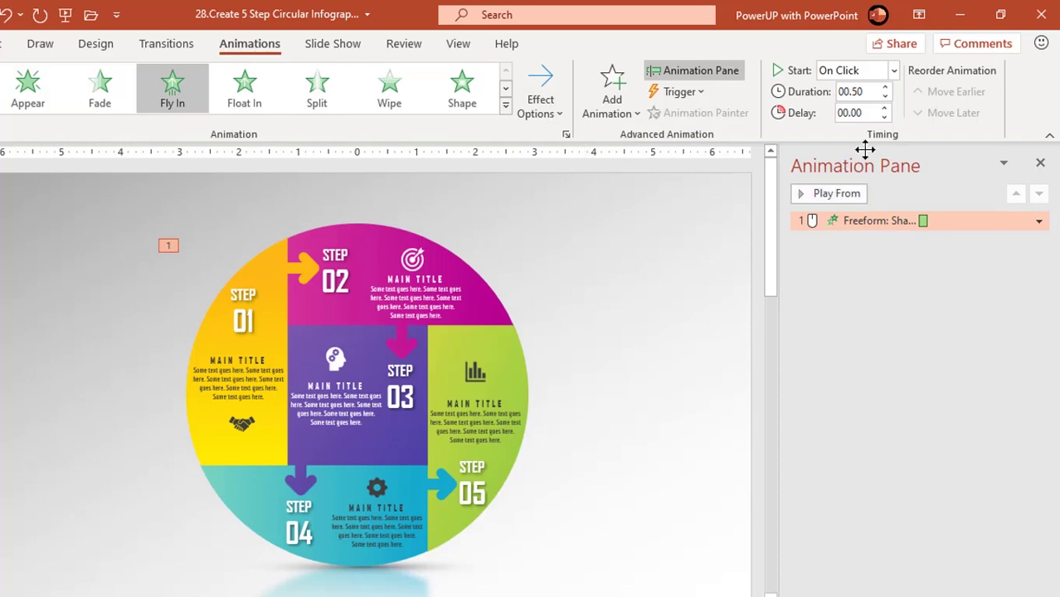
left_click(885, 87)
left_click(885, 87)
left_click(885, 87)
In the yellow segment's Fly In effect options, set the bounce end to 0.9 seconds
left_click(1038, 222)
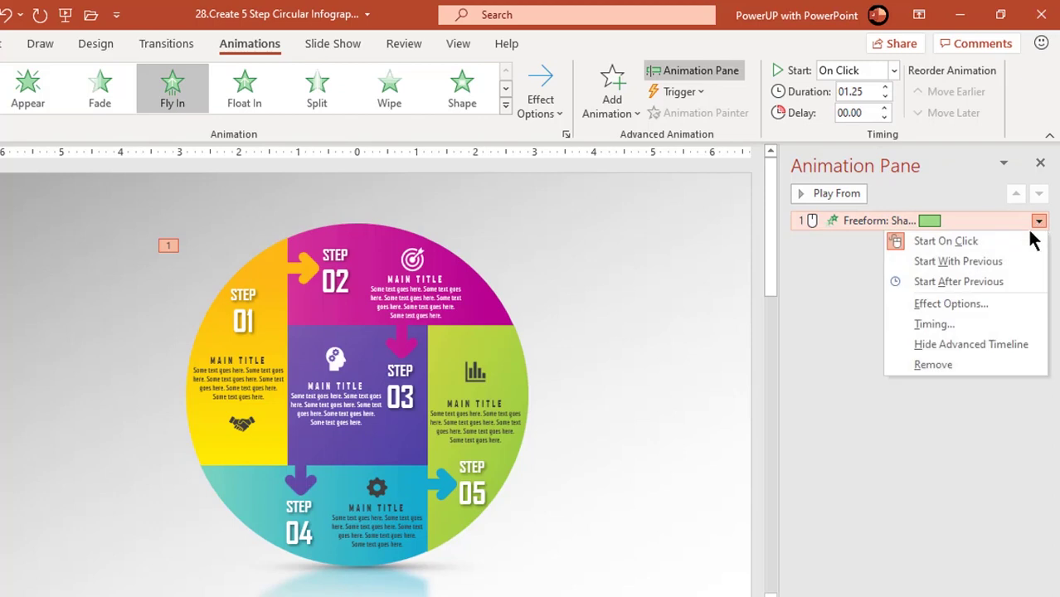
left_click(958, 303)
left_click(441, 335)
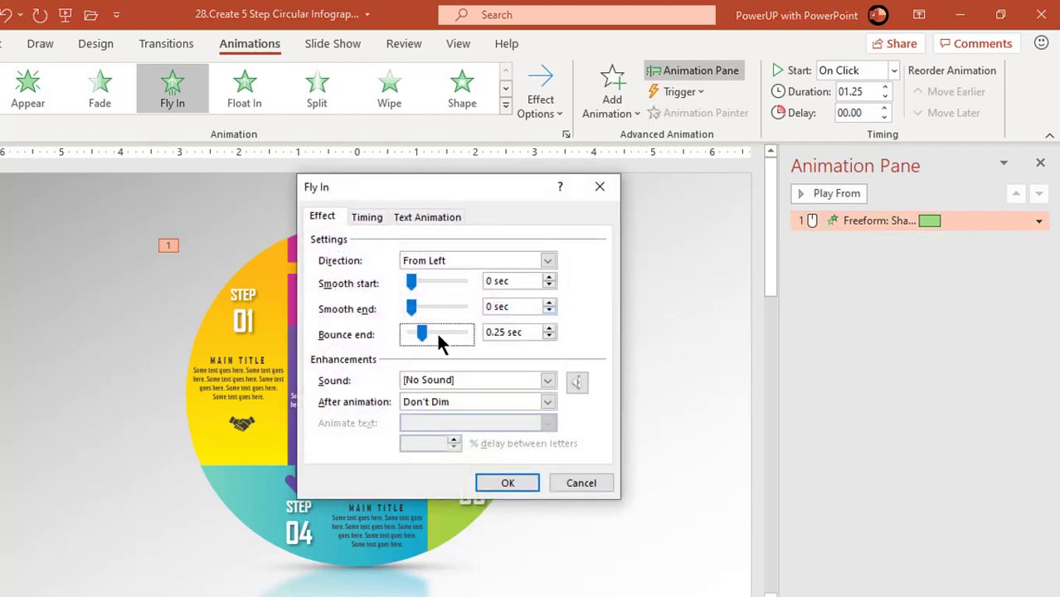
left_click(443, 336)
left_click(446, 335)
left_click_drag(443, 332, 448, 332)
left_click(484, 332)
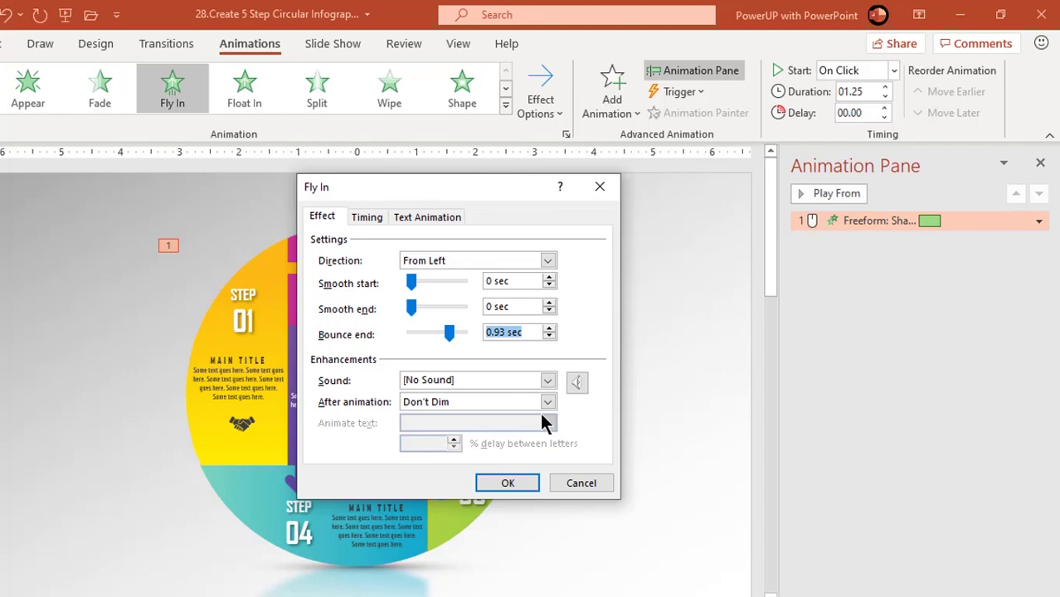
type("0.9")
key("Return")
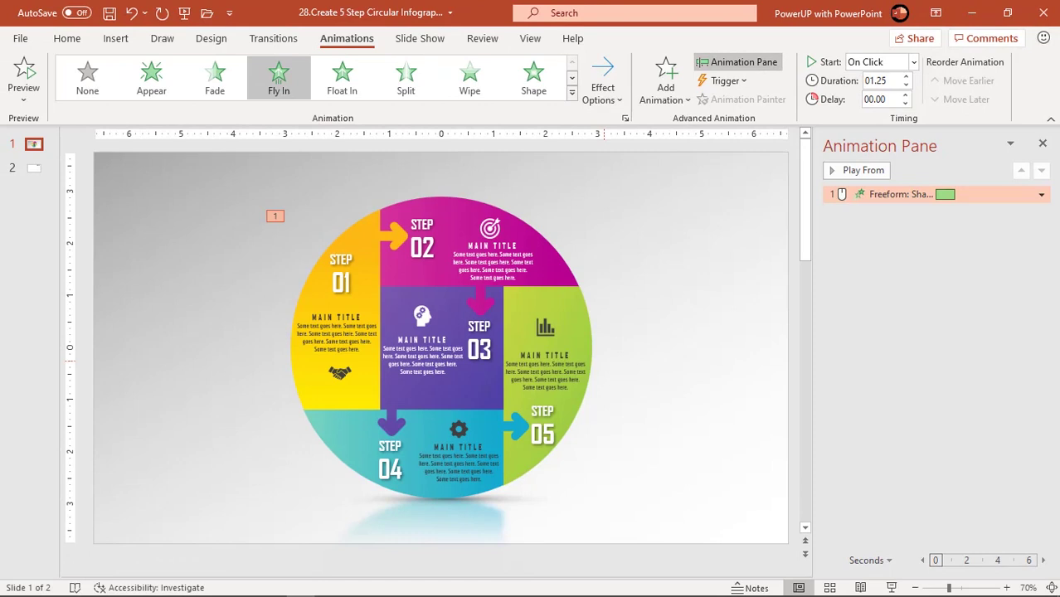
Give the STEP 01 label, main title and handshake icon a Zoom entrance starting After Previous
left_click(346, 249)
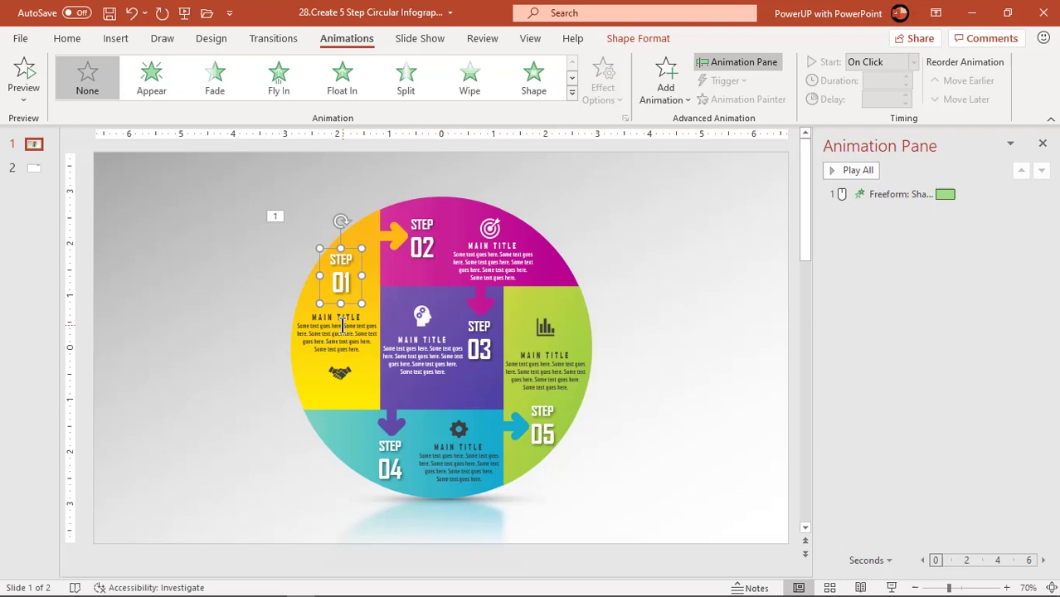
left_click(342, 326, "shift")
left_click(340, 372, "shift")
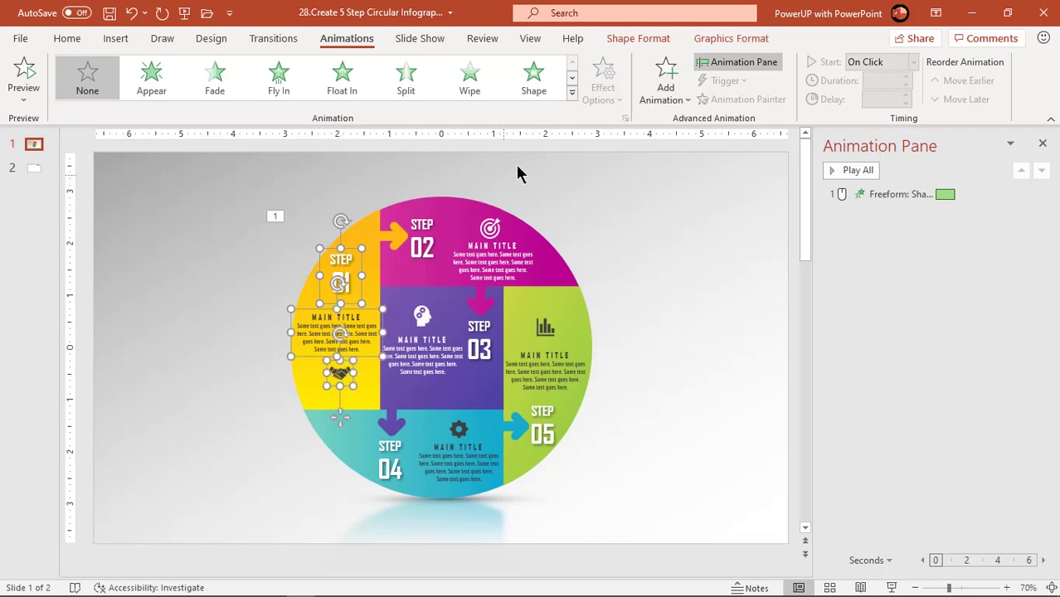
left_click(572, 93)
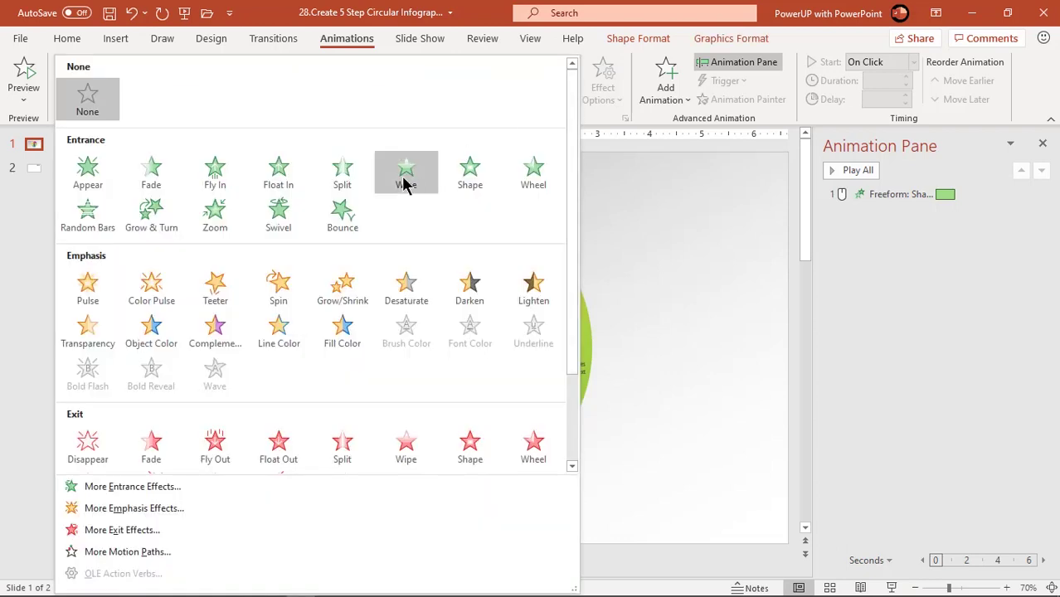
left_click(218, 220)
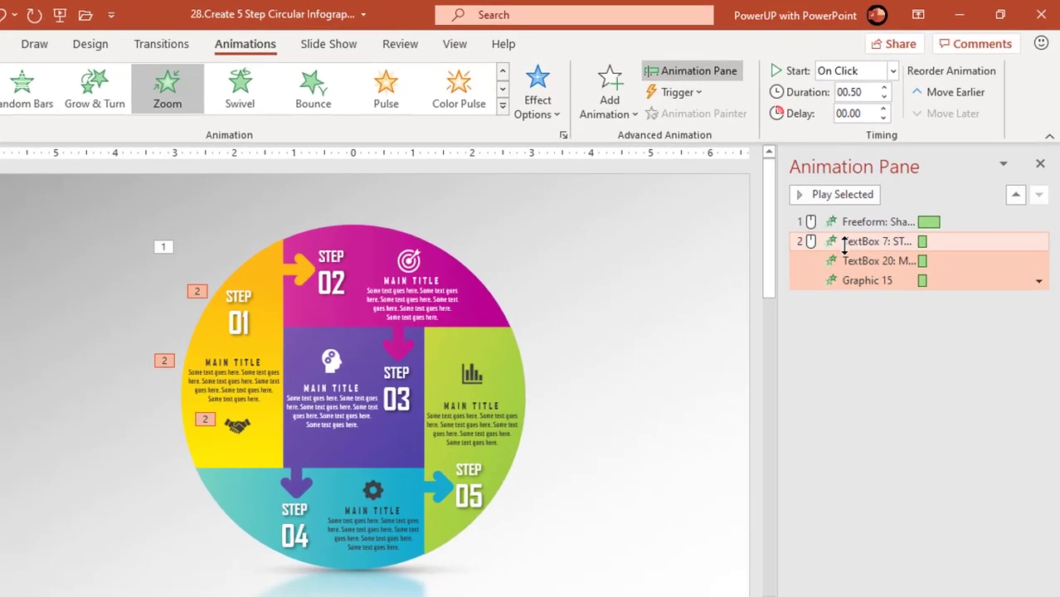
left_click(880, 211)
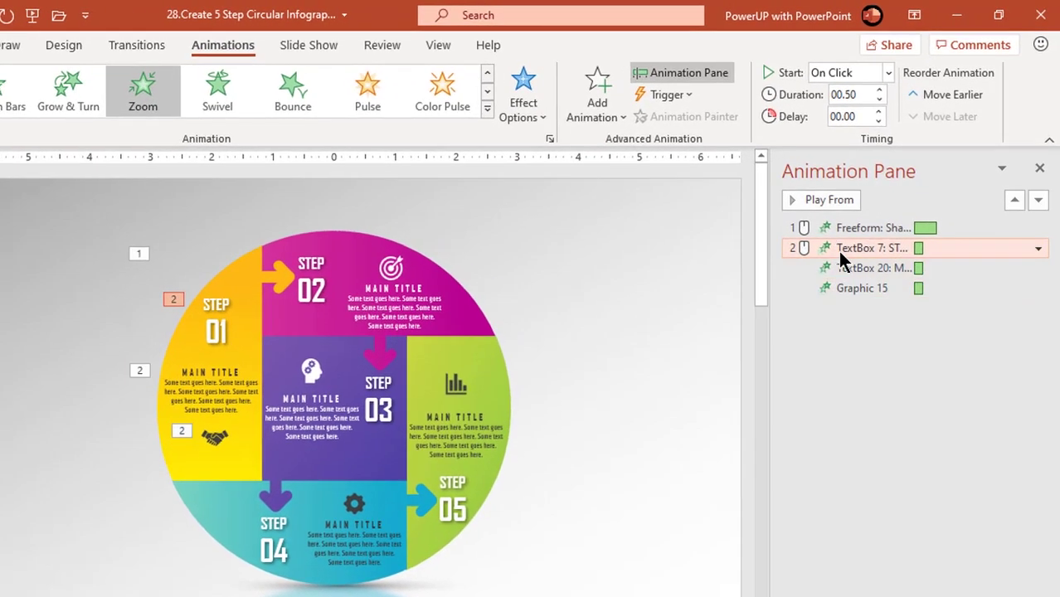
left_click(886, 73)
left_click(848, 136)
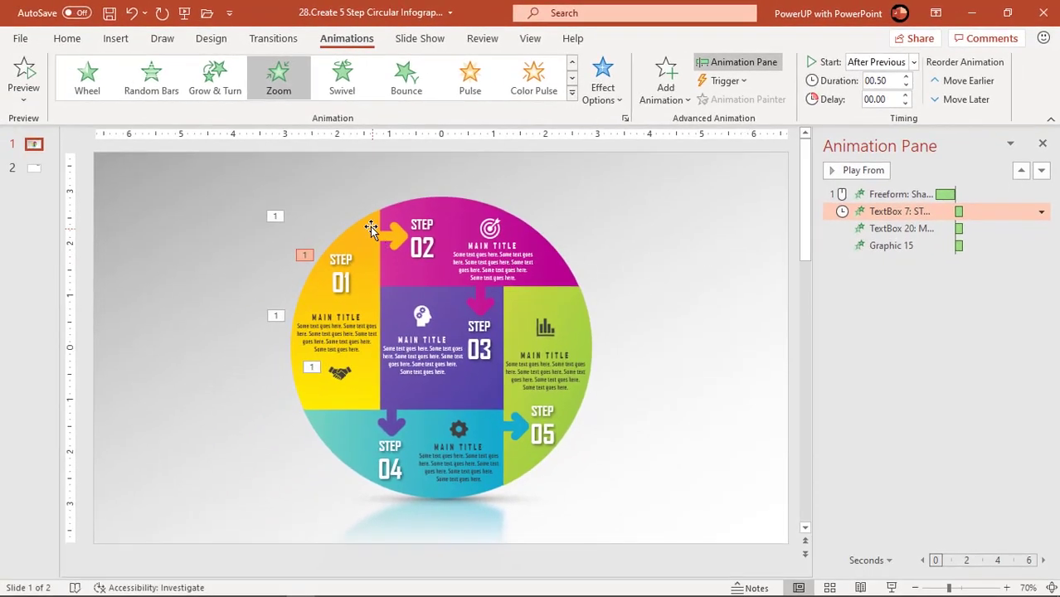
Copy the step-01 Fly In onto the pink step-02 segment, entering from the left
left_click(371, 225)
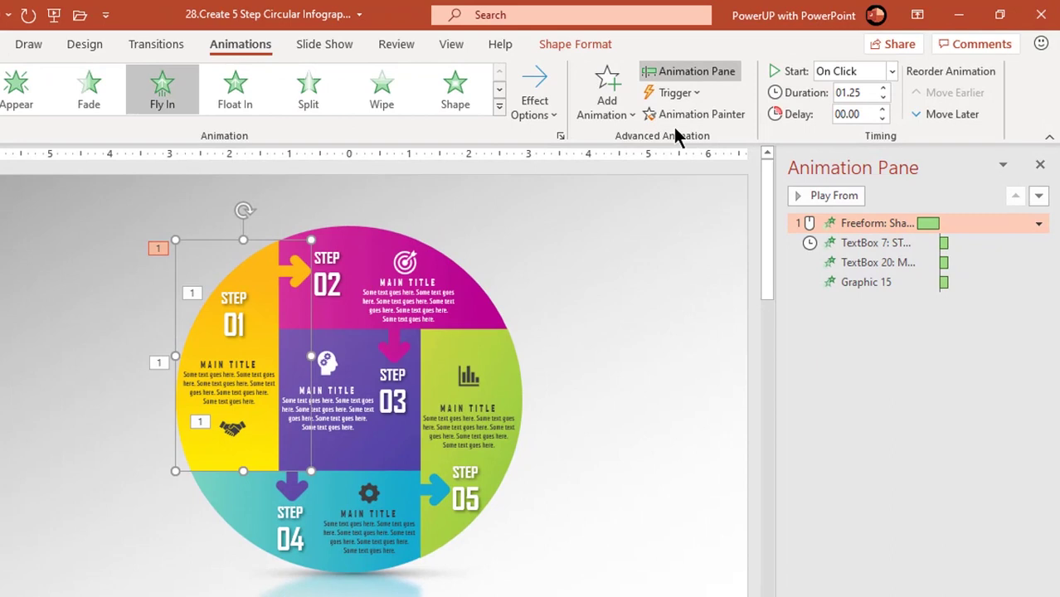
left_click(482, 315)
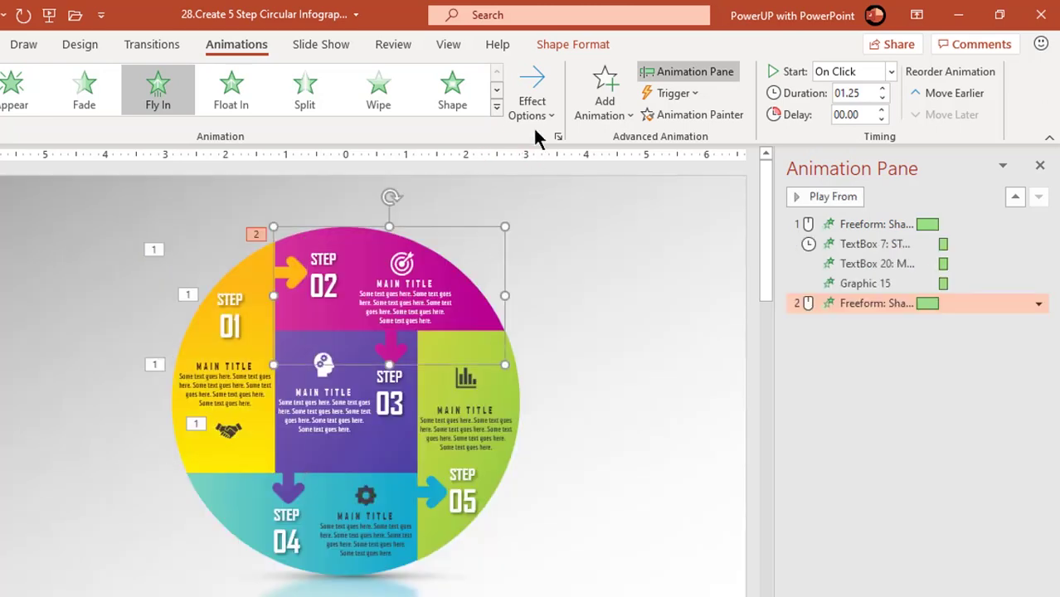
left_click(533, 117)
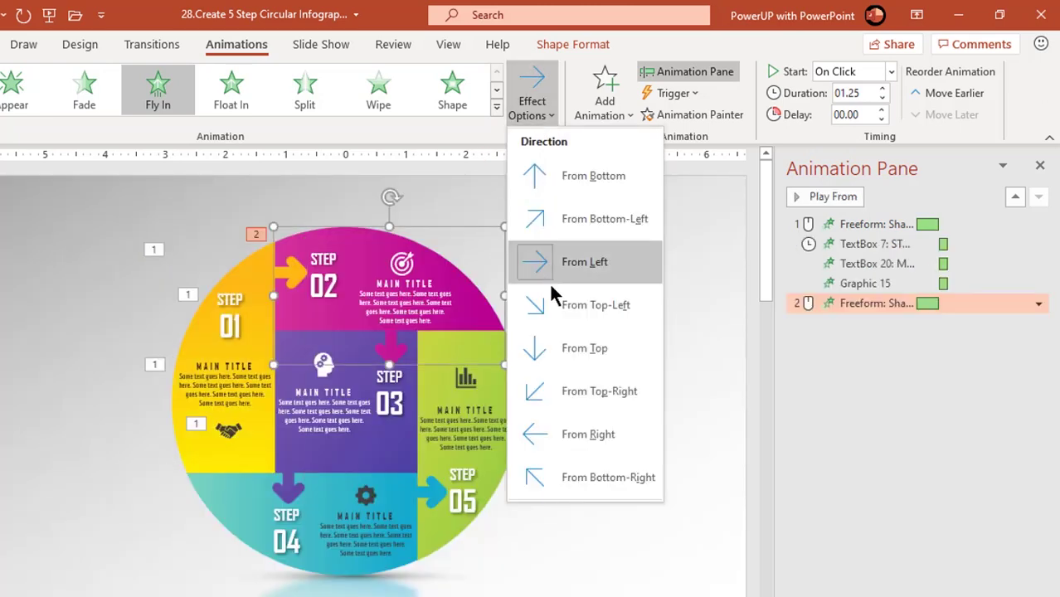
left_click(562, 347)
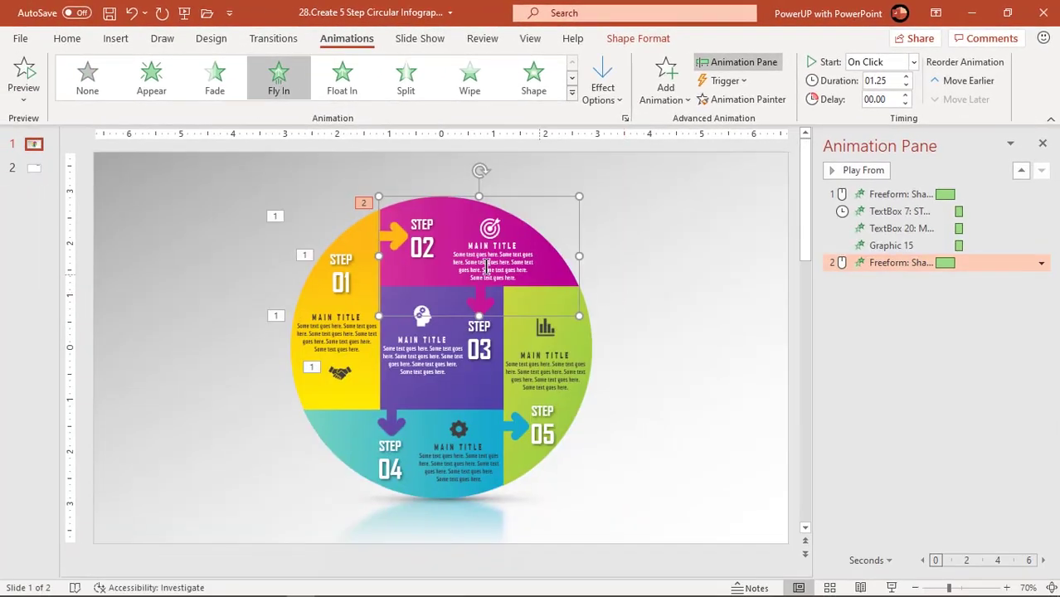
Give the STEP 02 label, target icon and body text a Zoom entrance starting After Previous
left_click(433, 251)
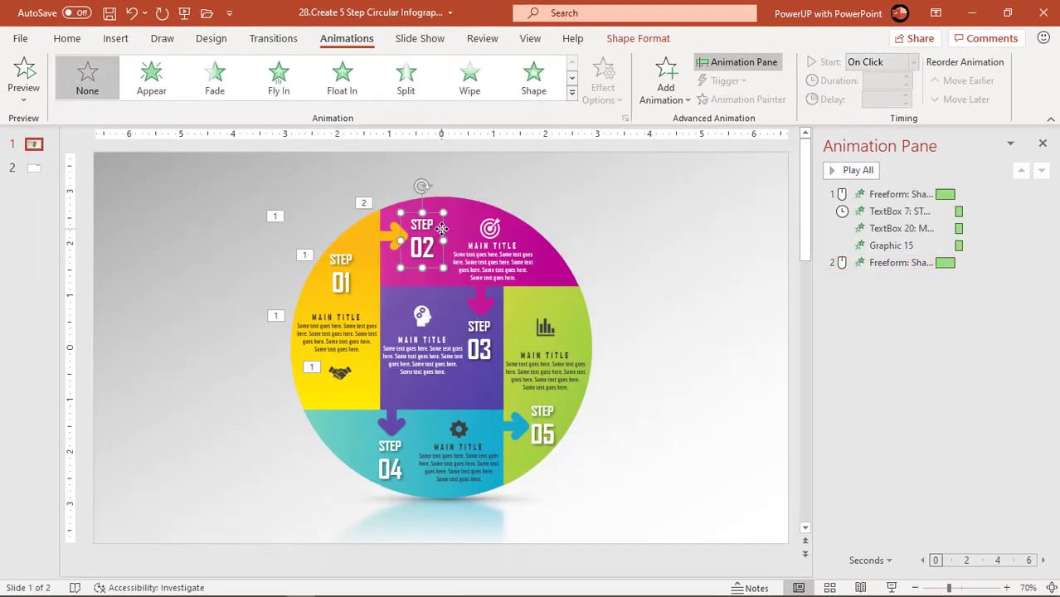
left_click(491, 229, "shift")
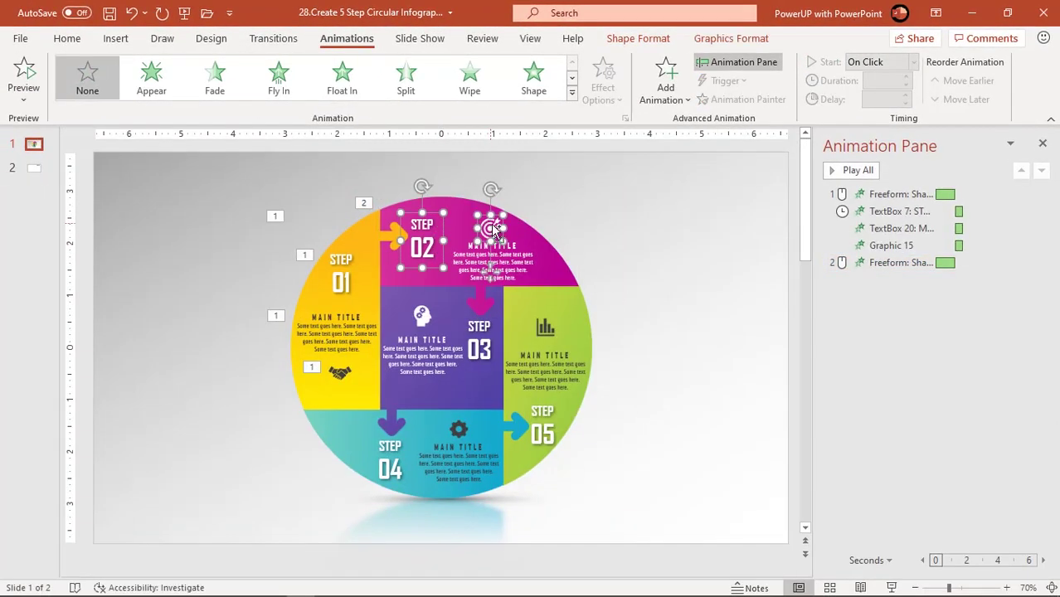
left_click(510, 262, "shift")
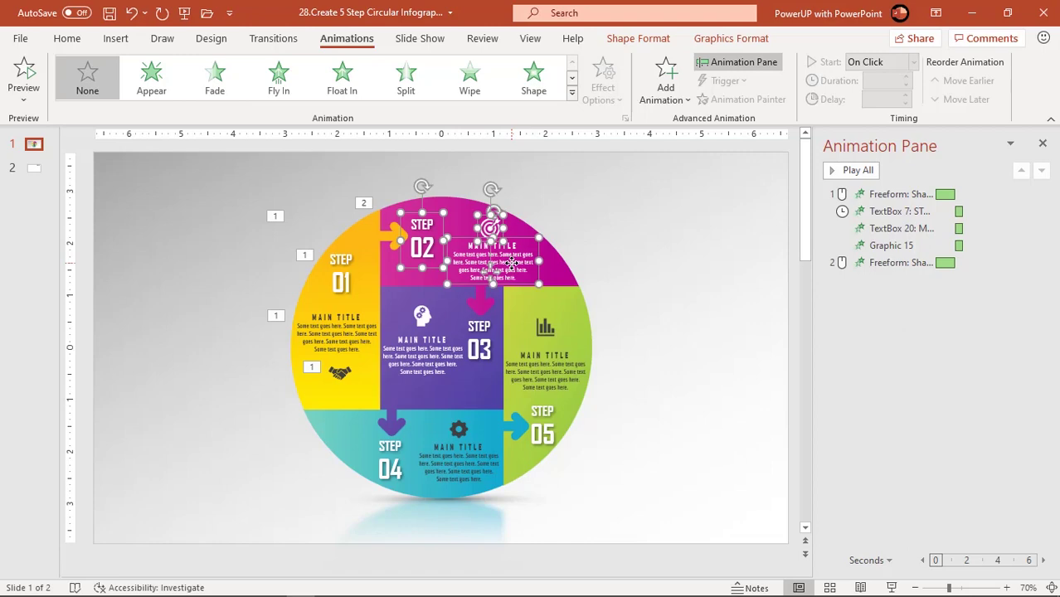
left_click(571, 96)
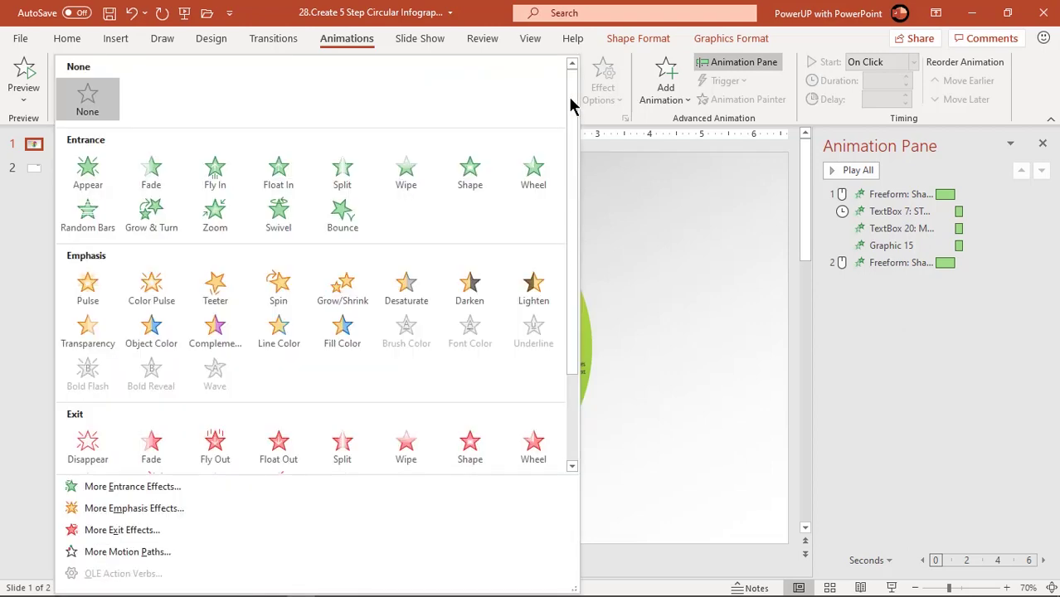
left_click(217, 221)
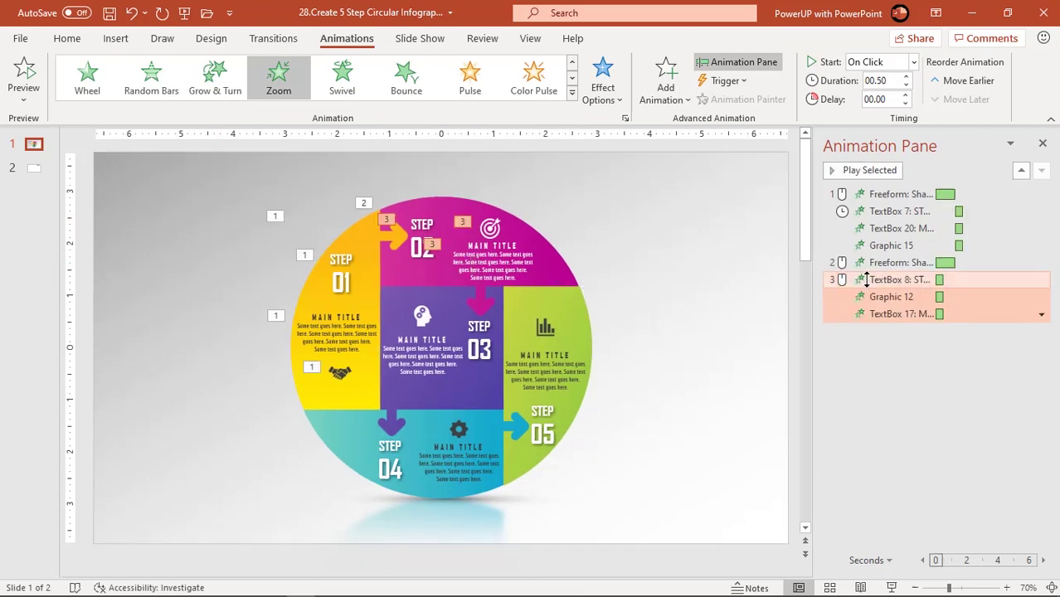
left_click(840, 279)
left_click(910, 67)
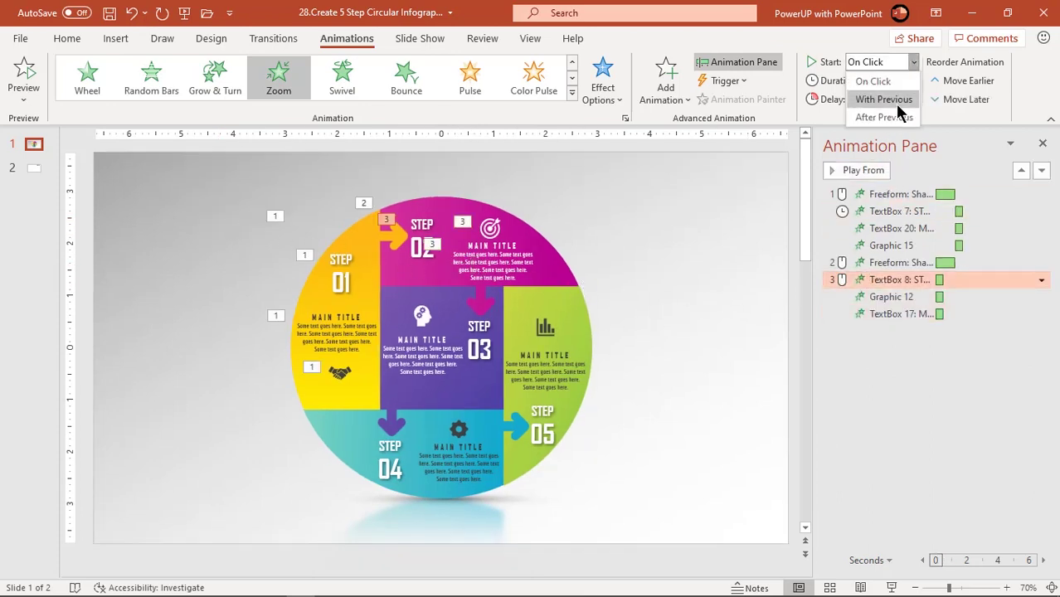
left_click(889, 115)
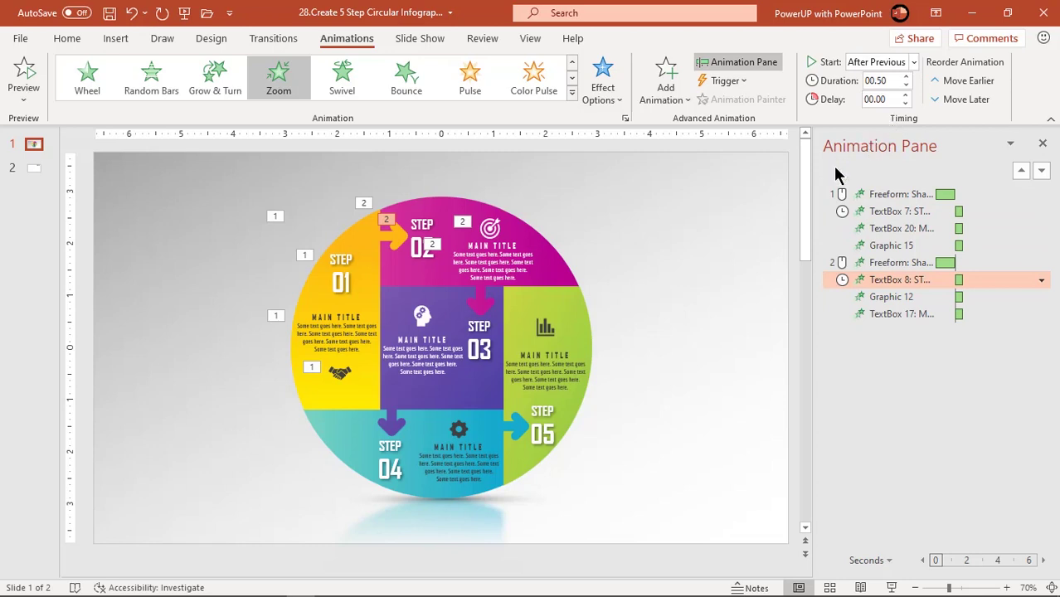
Give the purple step-03 segment a Zoom entrance, then select its STEP 03 label and head icon
left_click(397, 307)
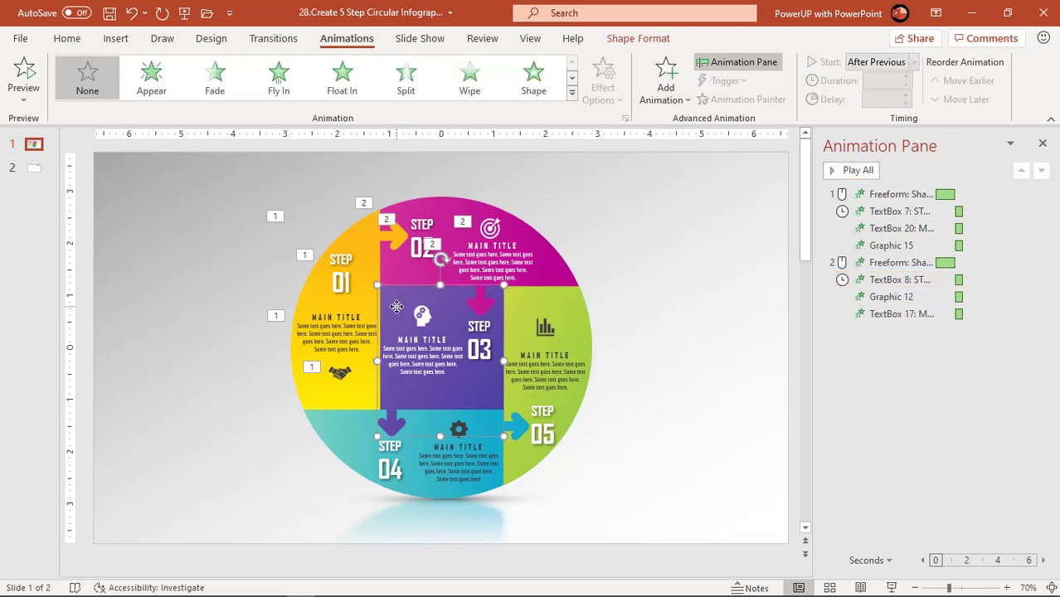
left_click(571, 92)
left_click(216, 218)
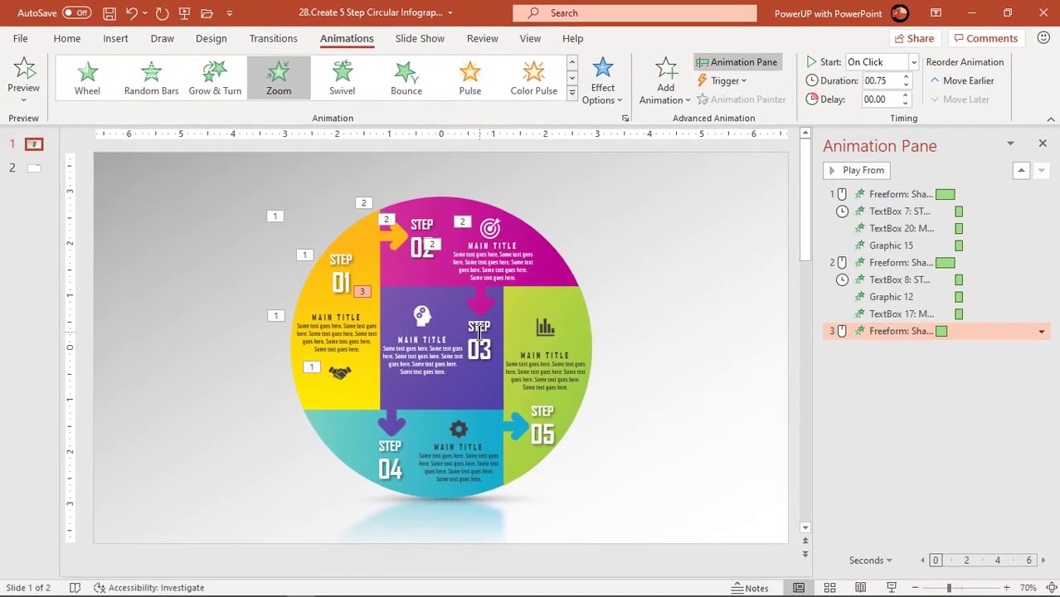
left_click(489, 320)
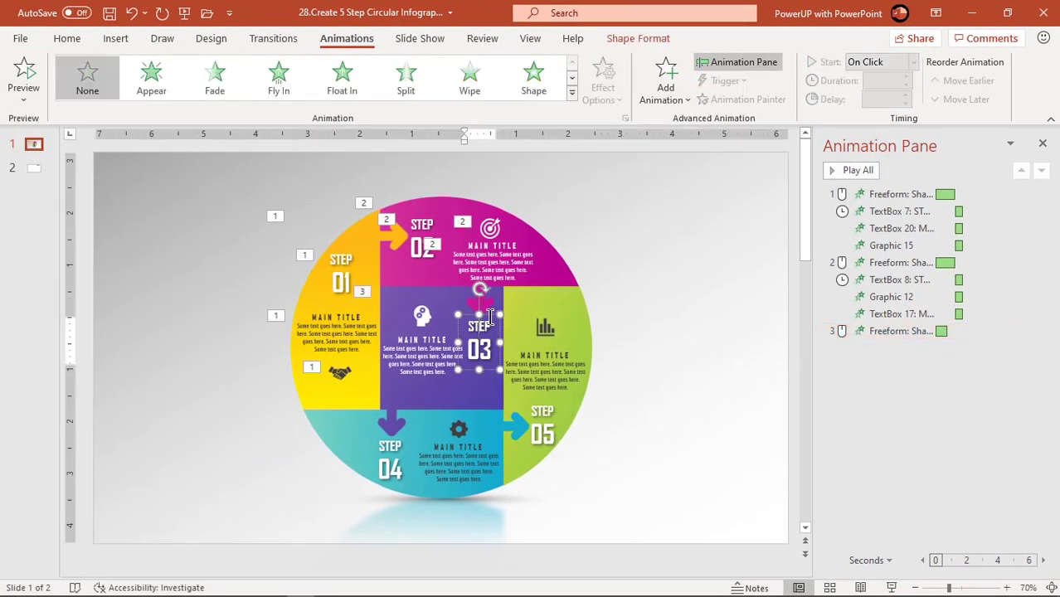
left_click(423, 319, "shift")
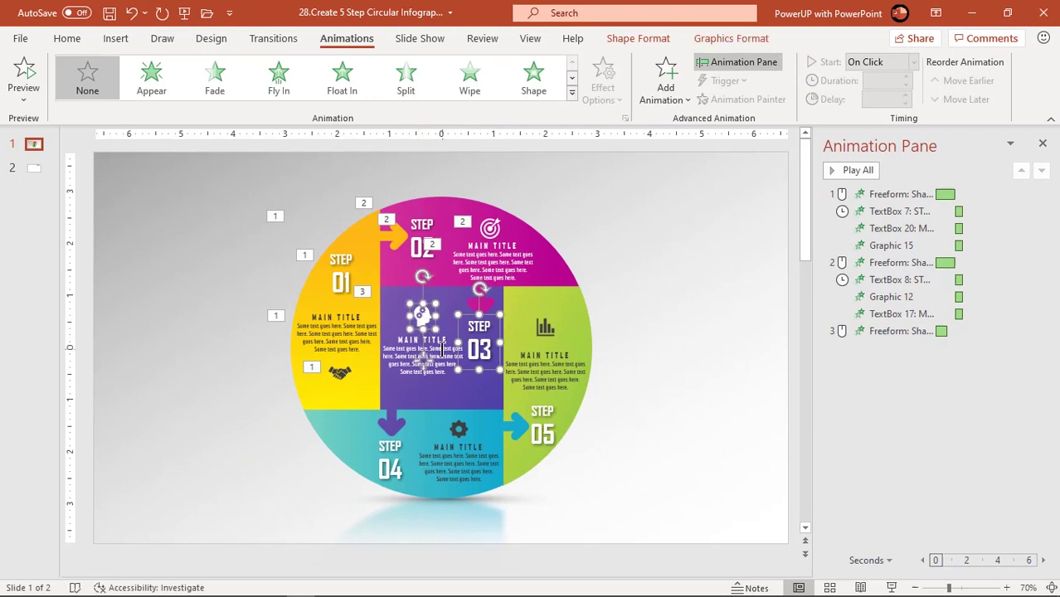
Zoom in the STEP 03 label, head icon and body text, starting After Previous
left_click(442, 350, "shift")
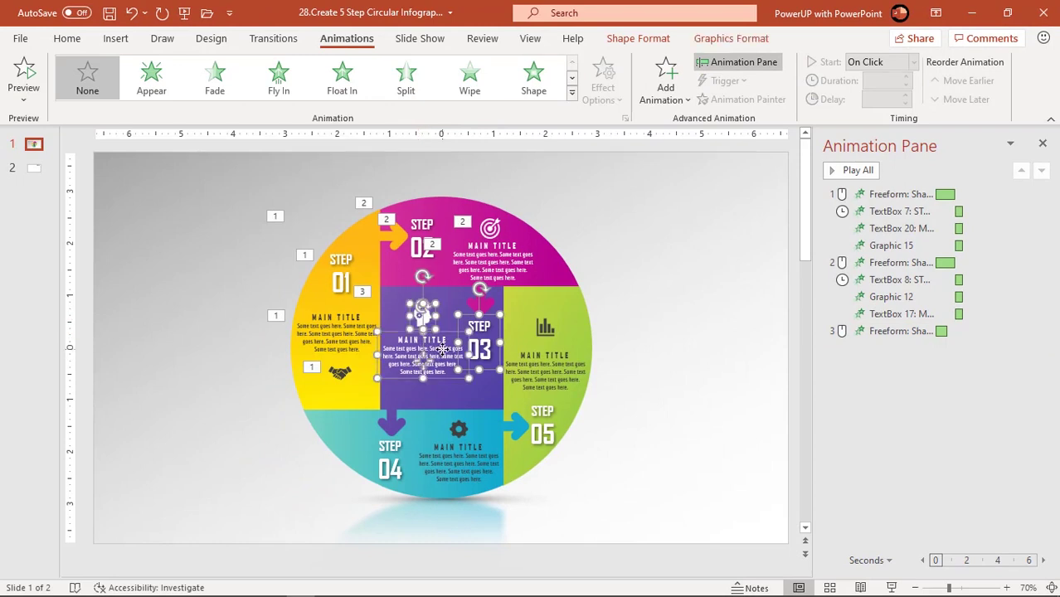
left_click(572, 96)
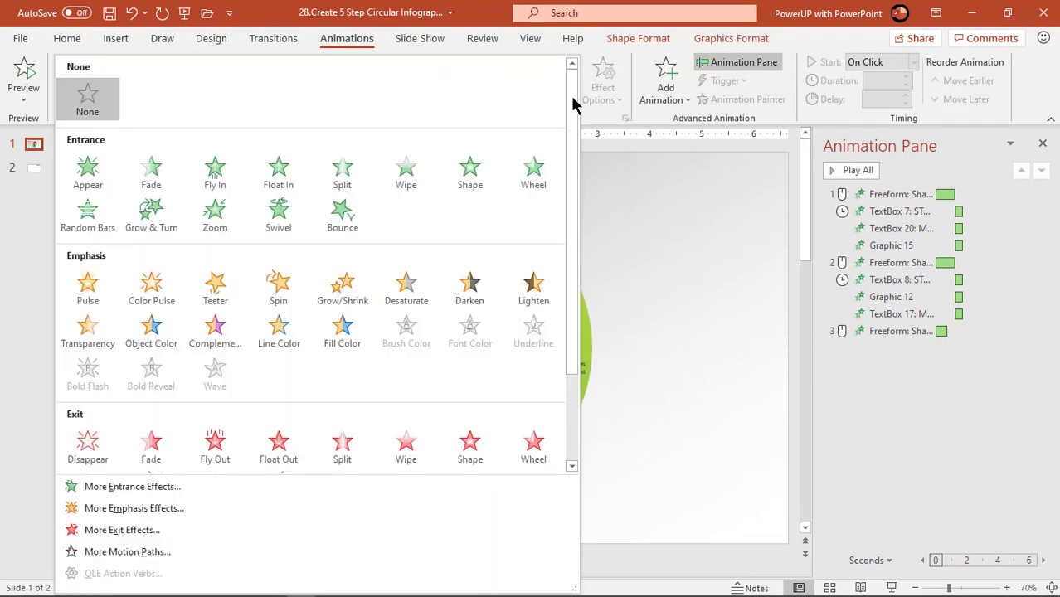
left_click(215, 218)
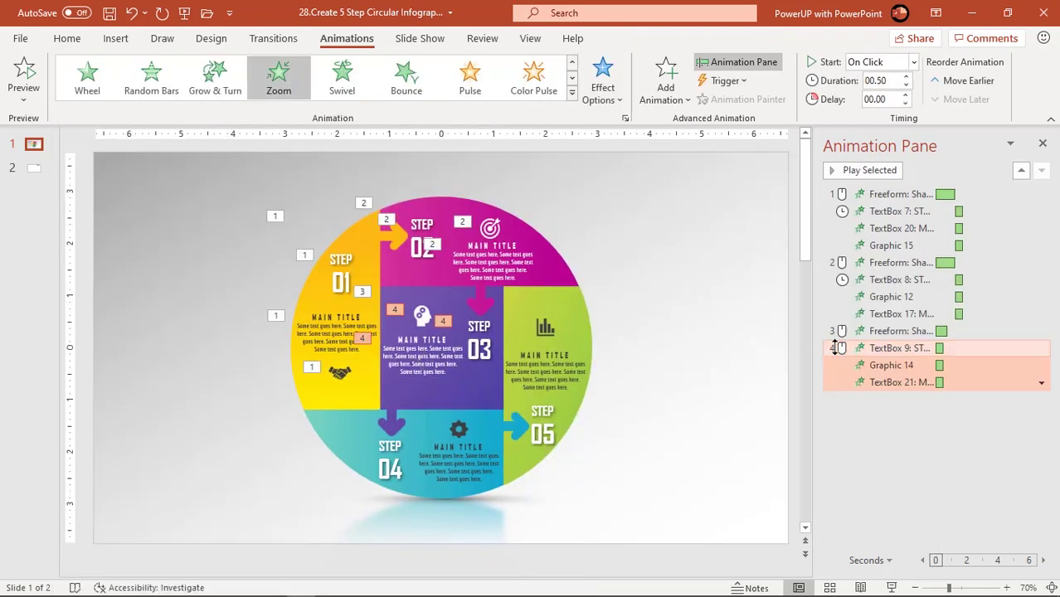
left_click(860, 348)
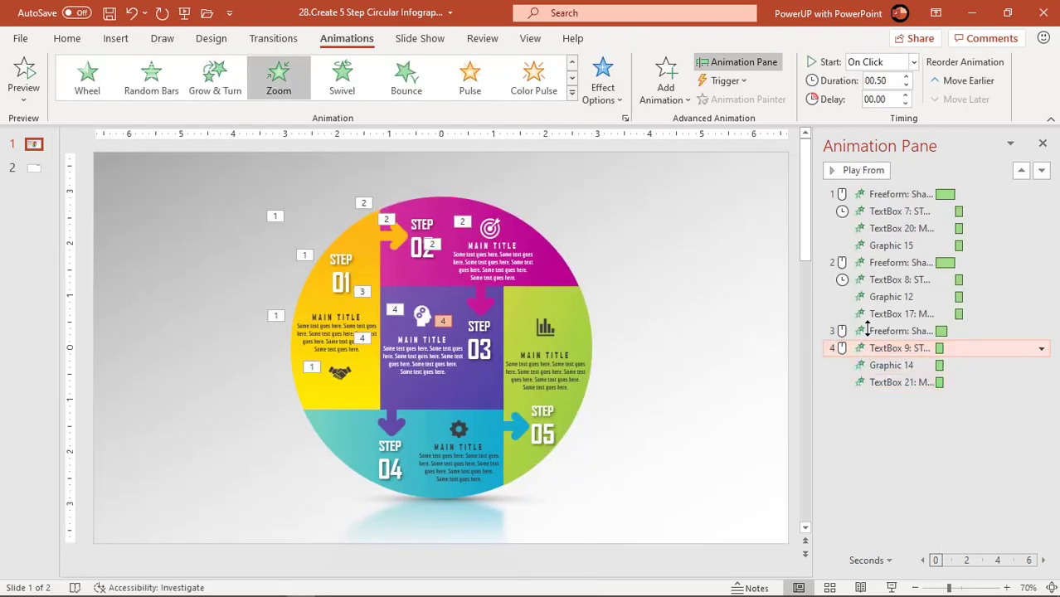
left_click(913, 65)
left_click(884, 117)
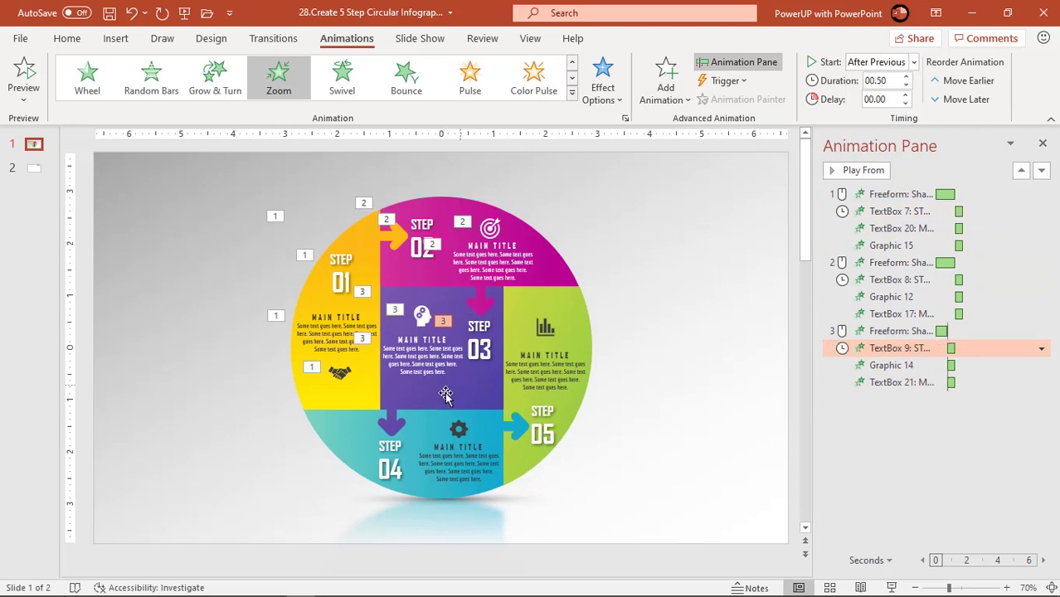
Use Animation Painter to copy step 01's Fly In to the teal step-04 segment, entering From Bottom
left_click(367, 394)
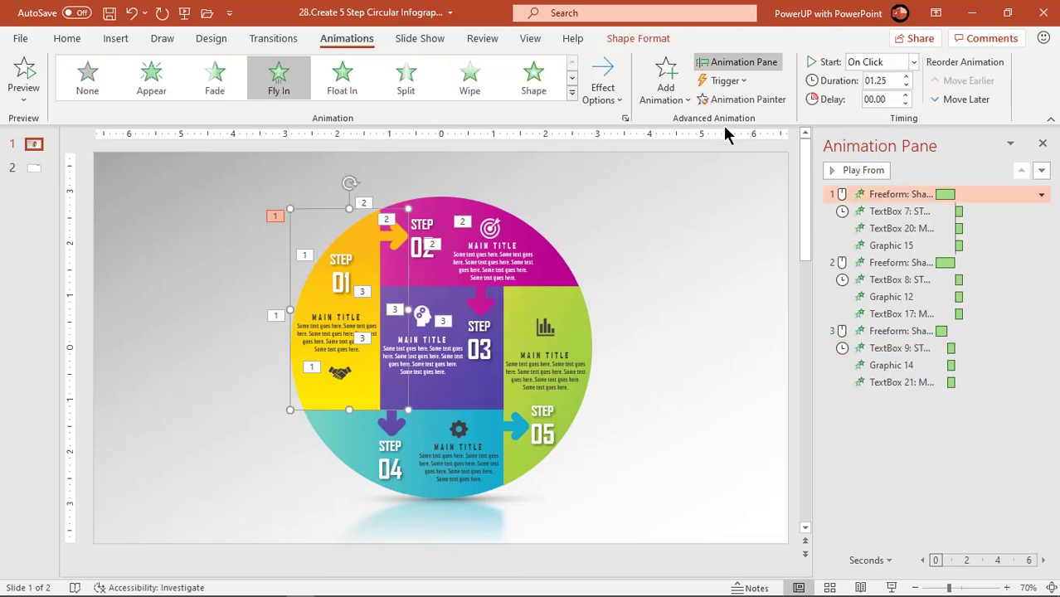
left_click(747, 101)
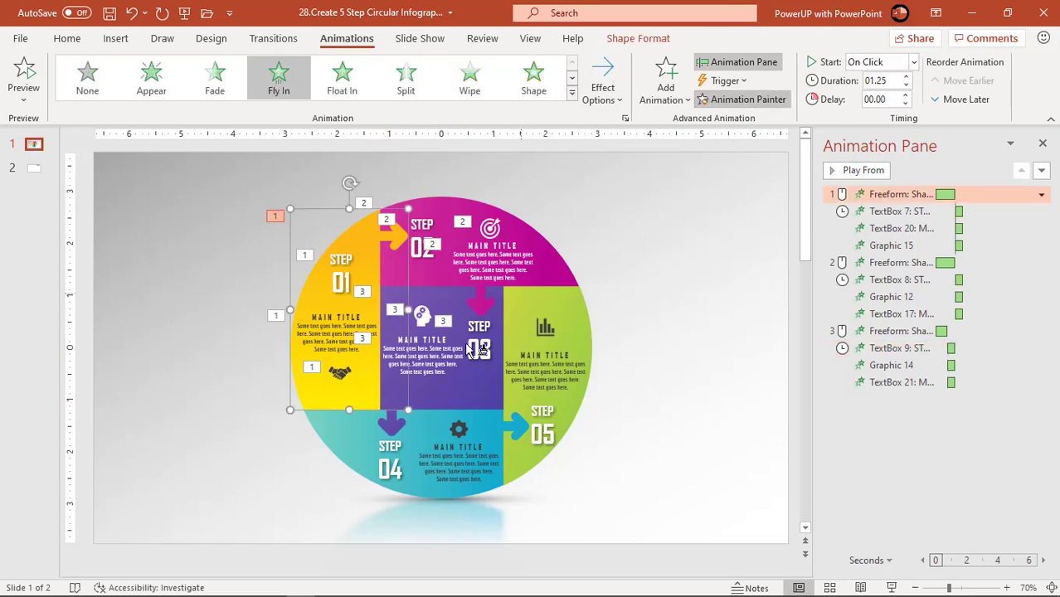
left_click(341, 437)
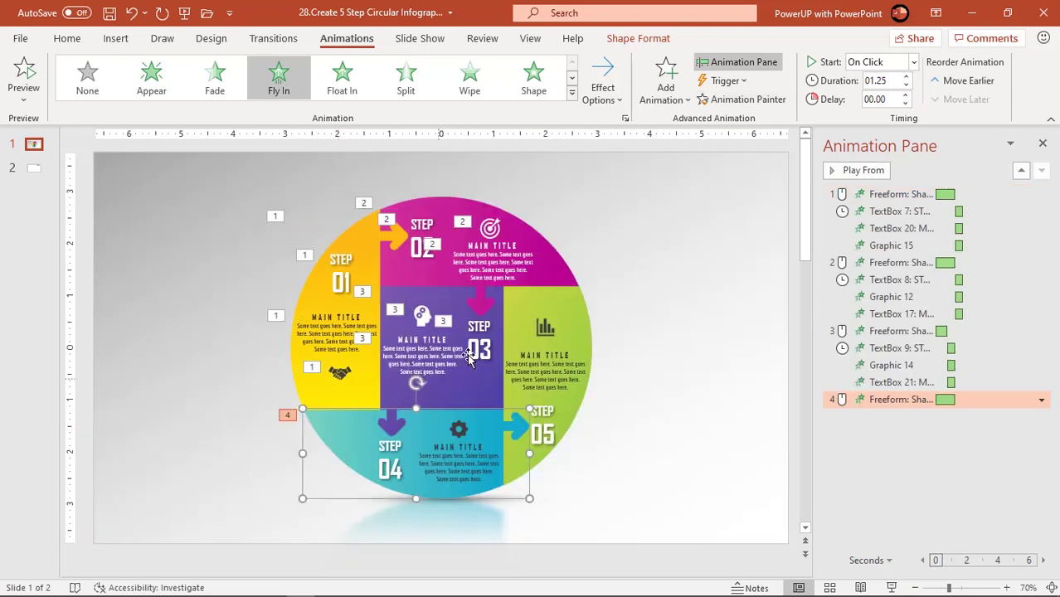
left_click(612, 106)
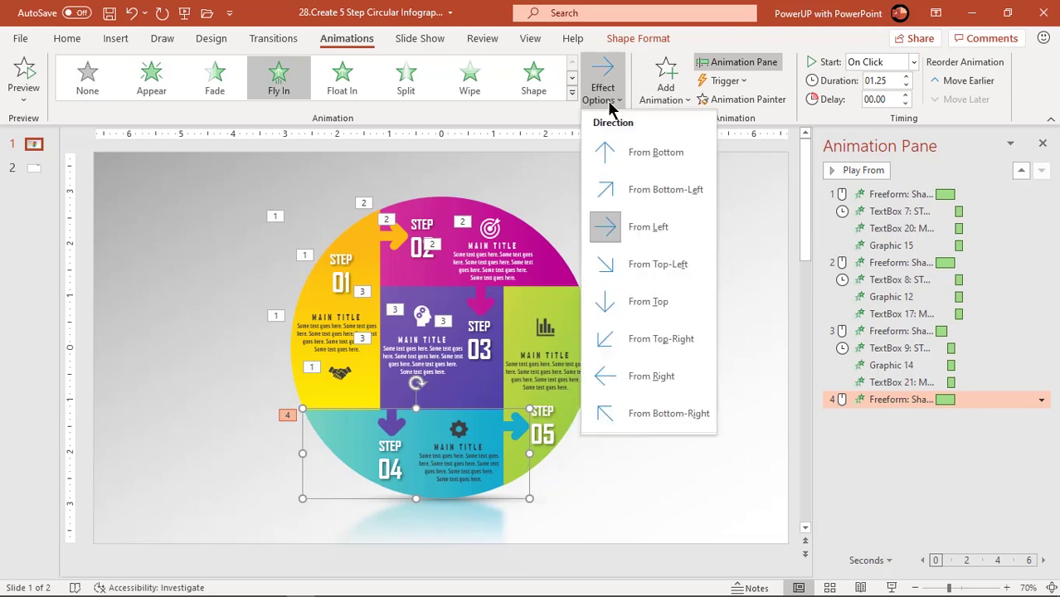
left_click(624, 151)
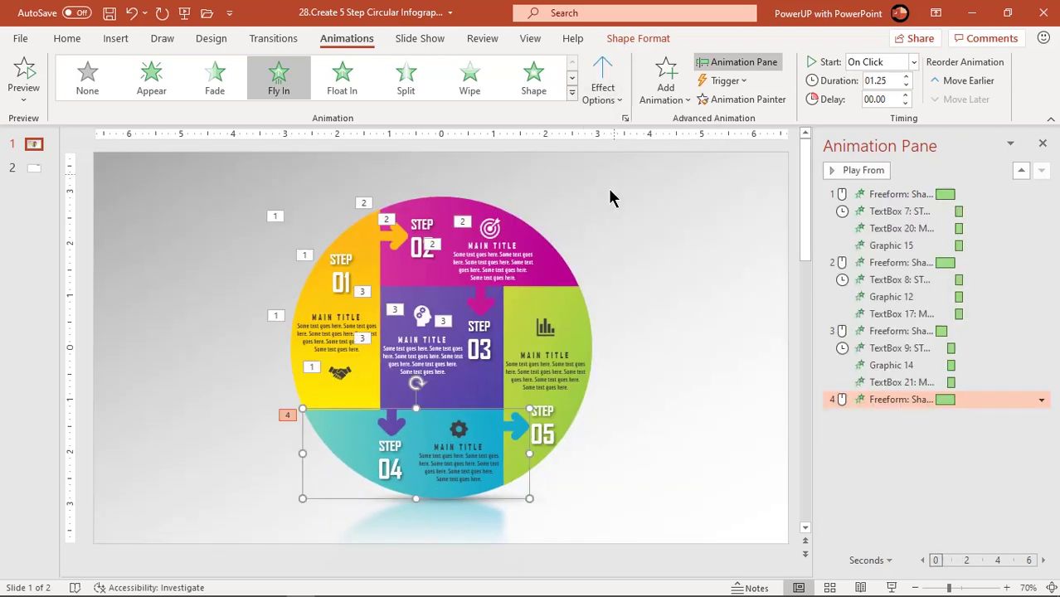
Give the reflection (Oval 1) a Zoom entrance With Previous and a 0.75-second delay
left_click(365, 503)
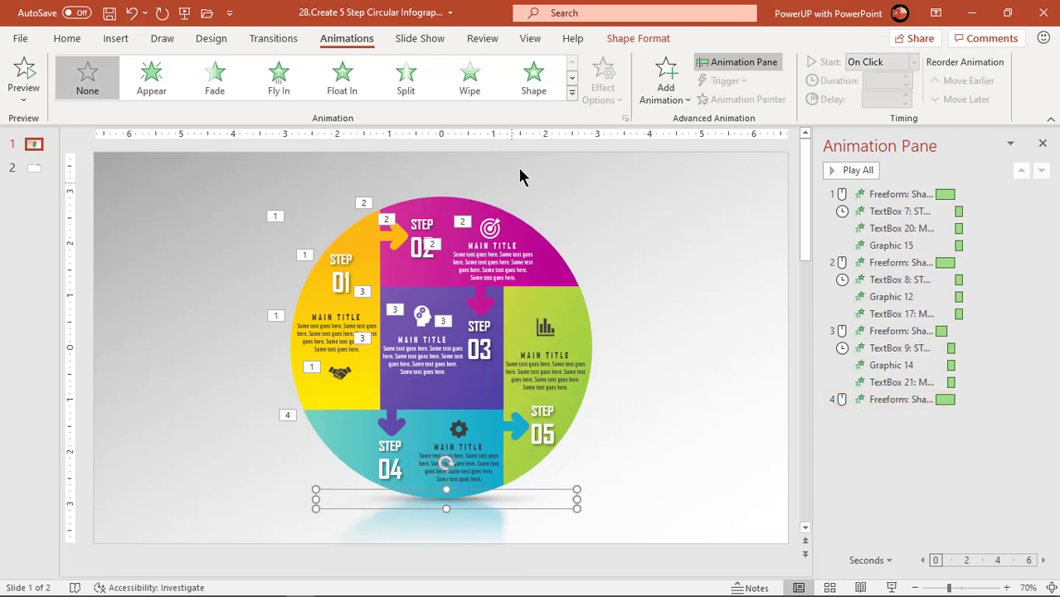
left_click(572, 92)
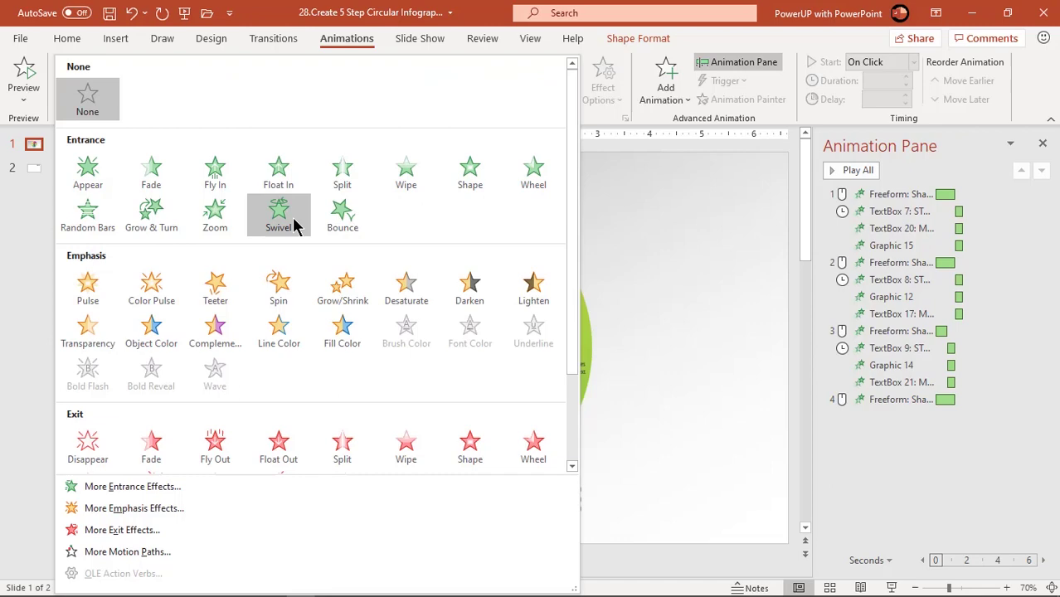
left_click(215, 218)
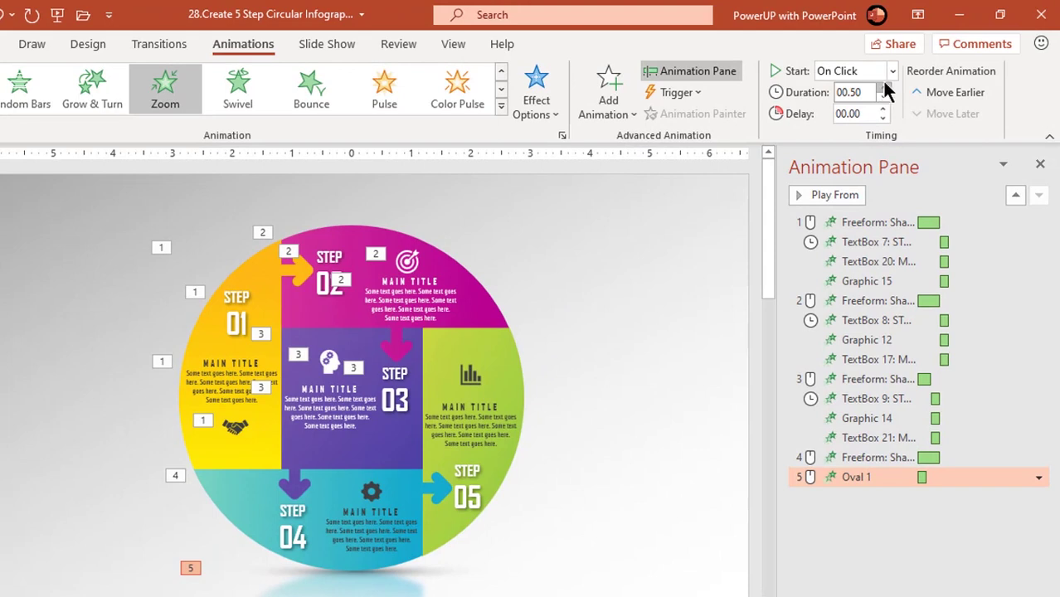
left_click(885, 73)
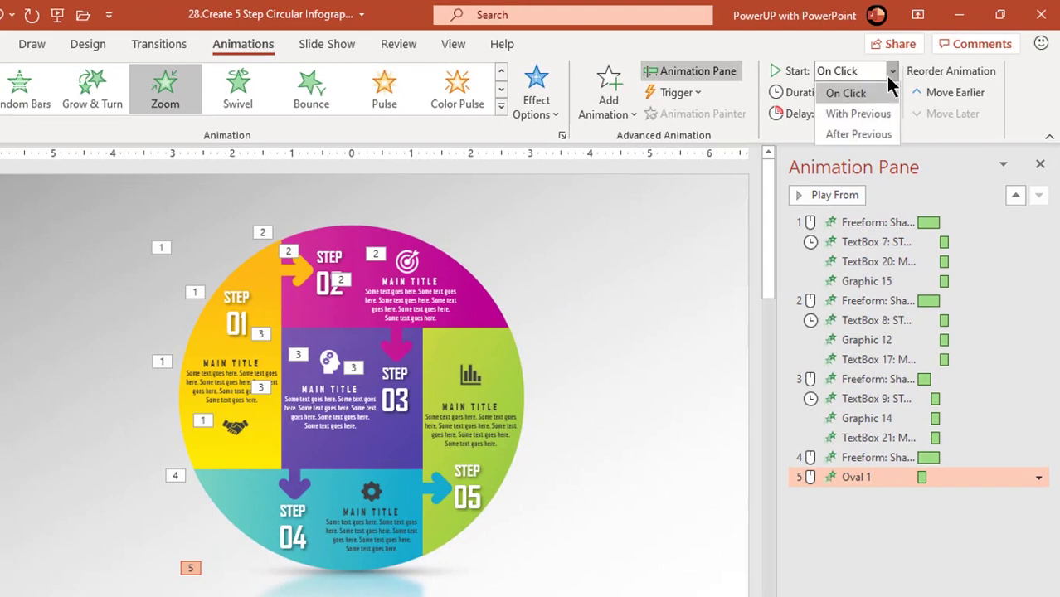
left_click(867, 108)
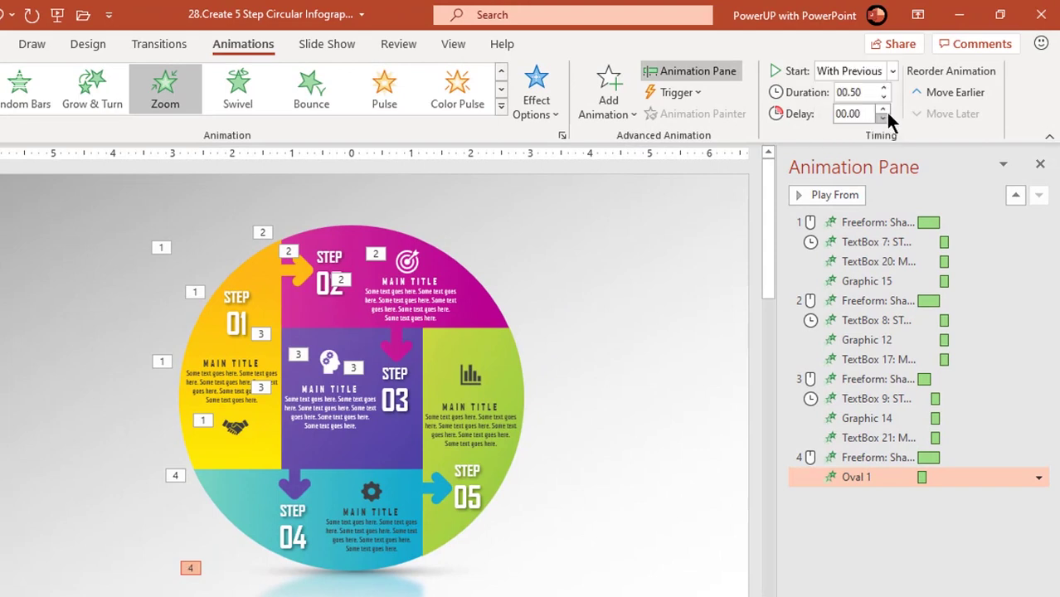
left_click(884, 109)
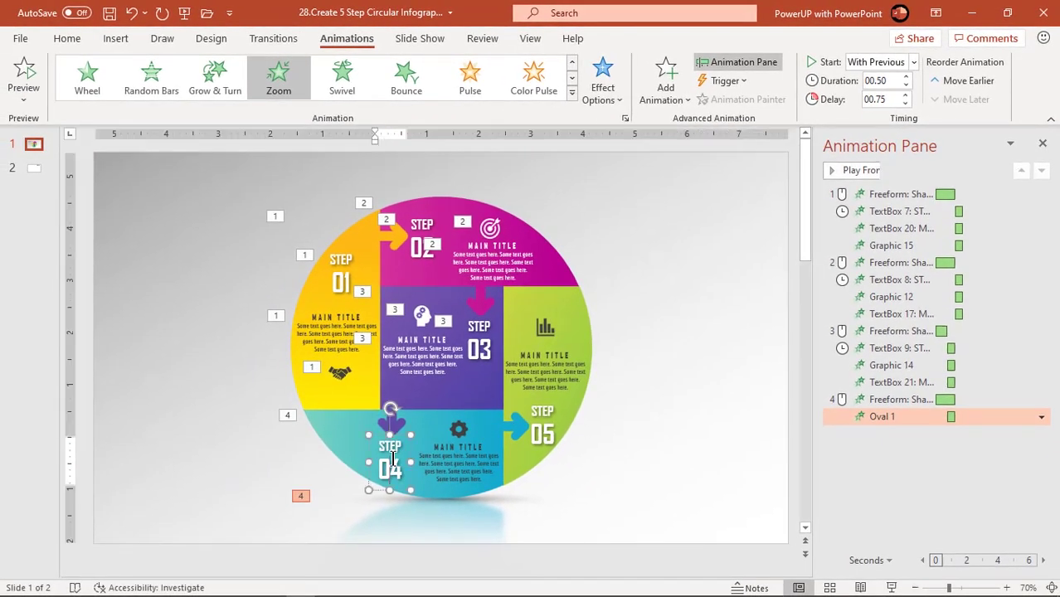
Zoom in the STEP 04 label, gear icon and main title After Previous, then select the green step 5 segment
left_click(399, 458)
left_click(458, 433, "shift")
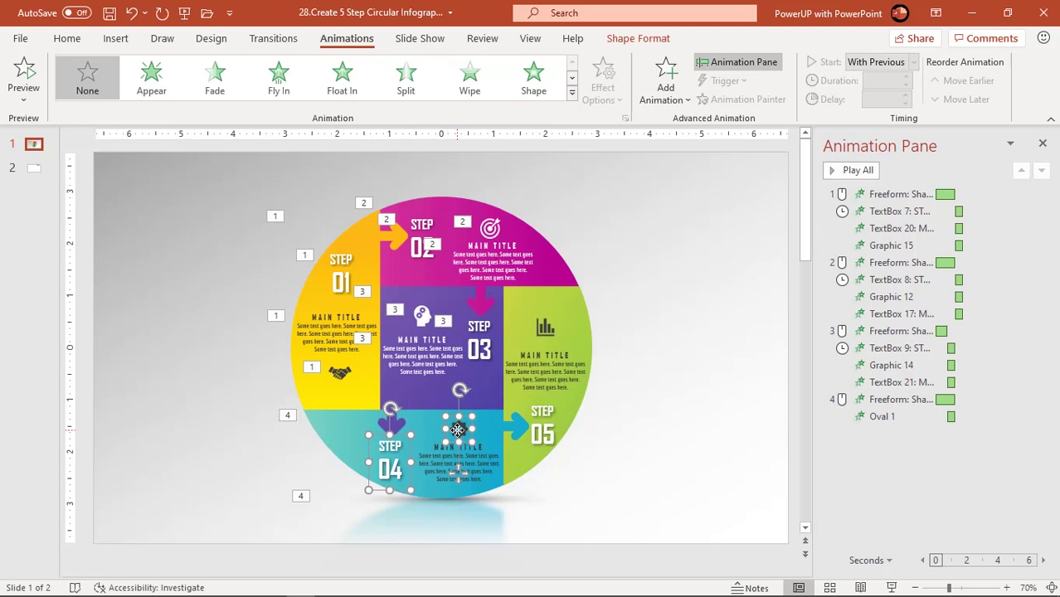
left_click(475, 458, "shift")
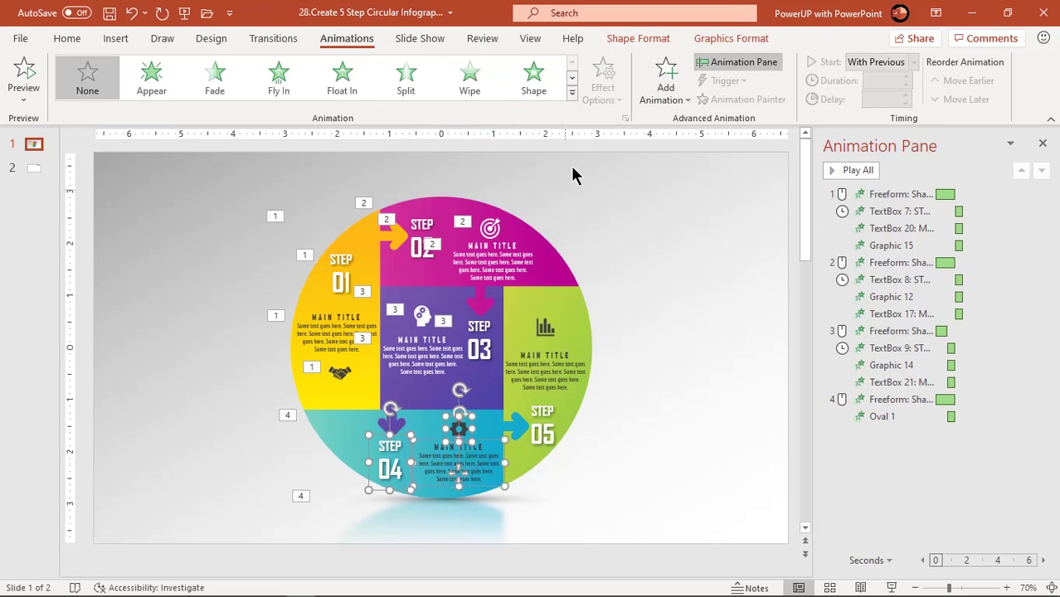
left_click(572, 98)
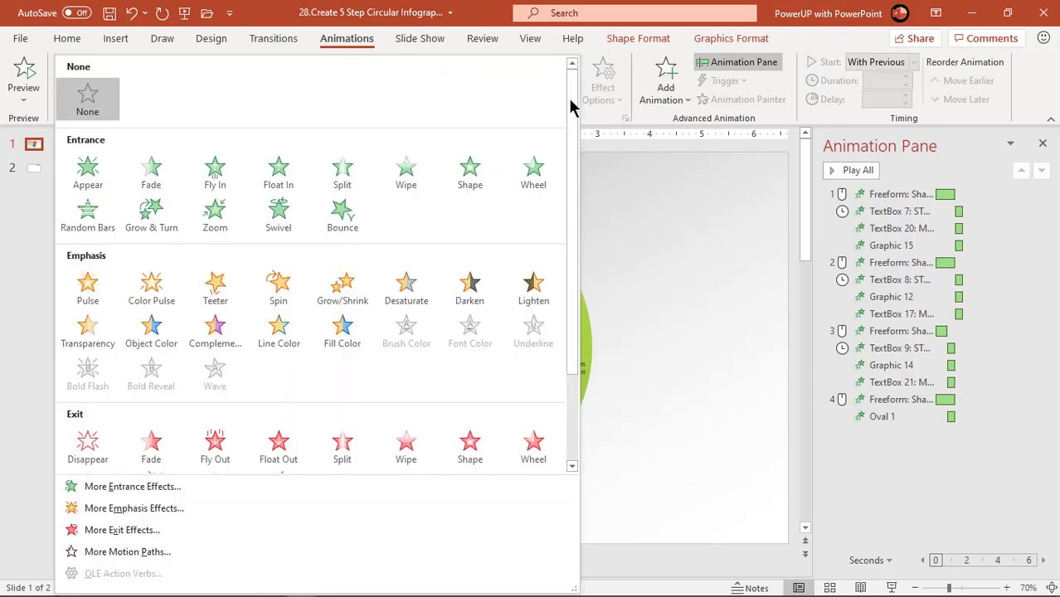
left_click(229, 222)
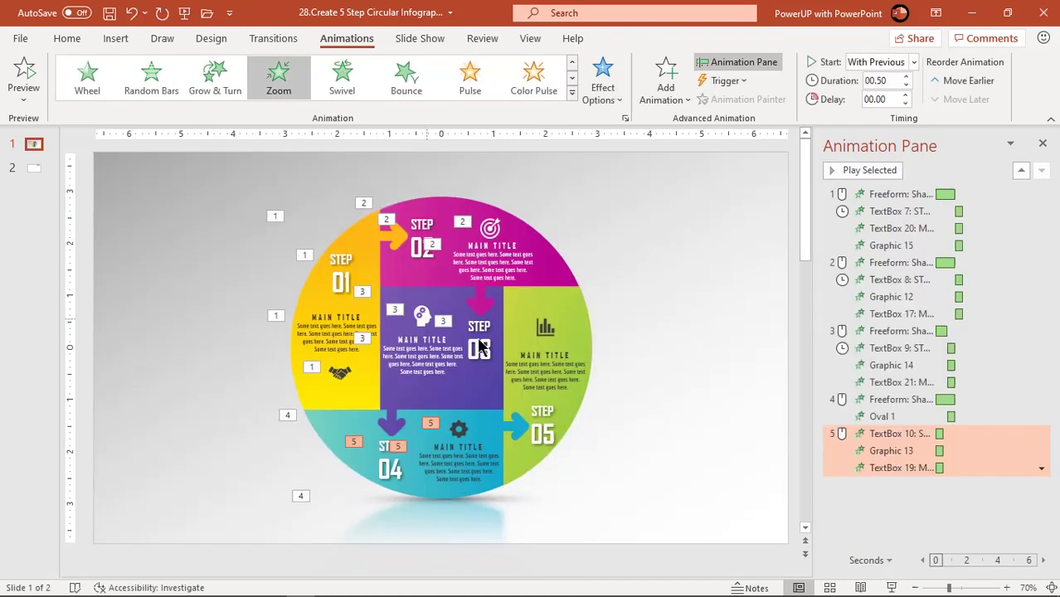
left_click(871, 434)
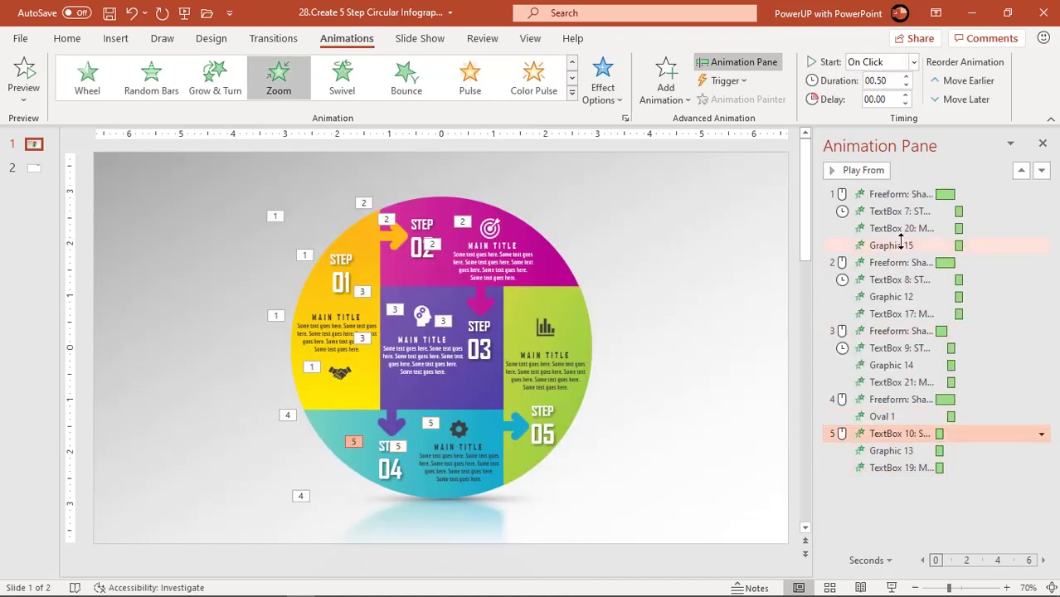
left_click(913, 62)
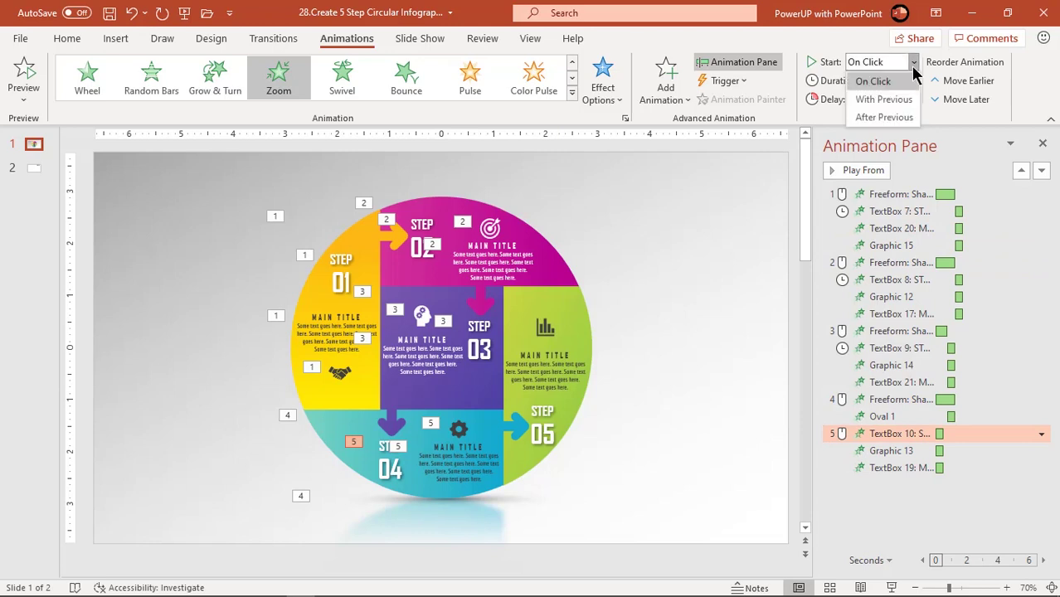
left_click(886, 115)
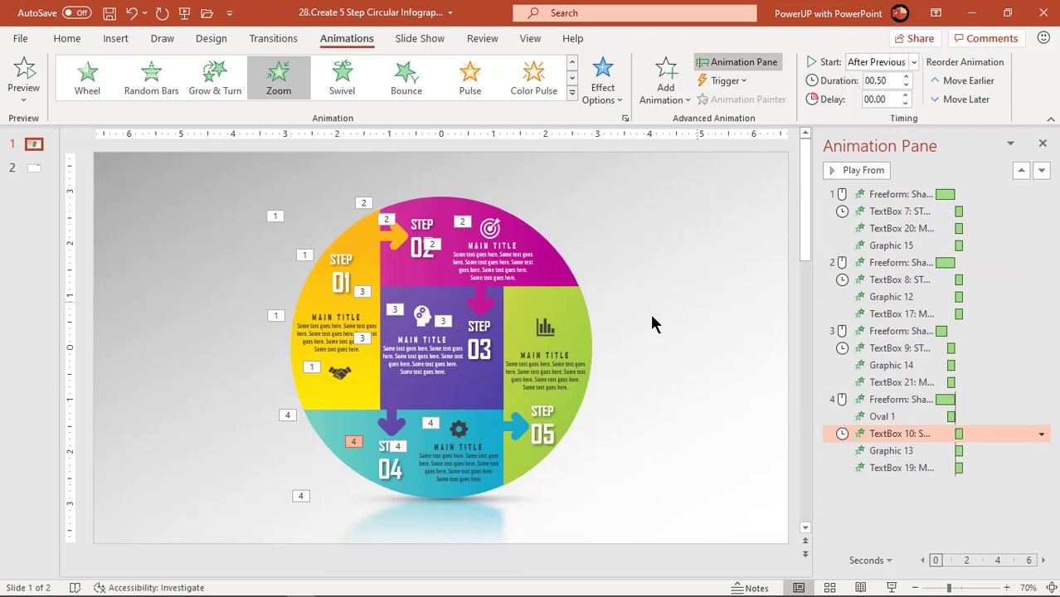
left_click(579, 304)
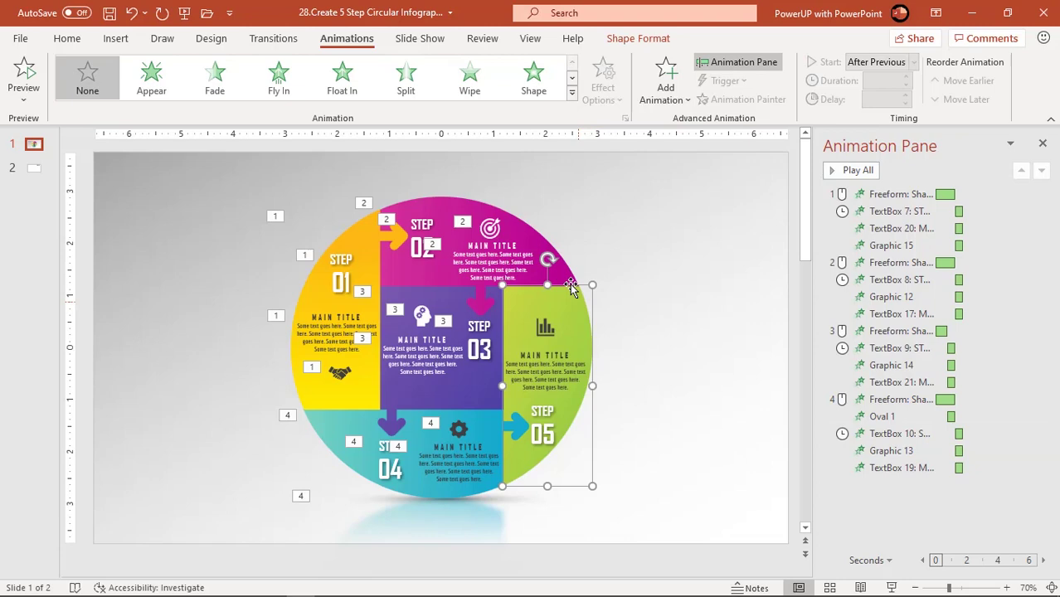
Give the green step 5 segment a Bounce entrance and its chart icon, main title and STEP 05 label a Zoom
left_click(571, 92)
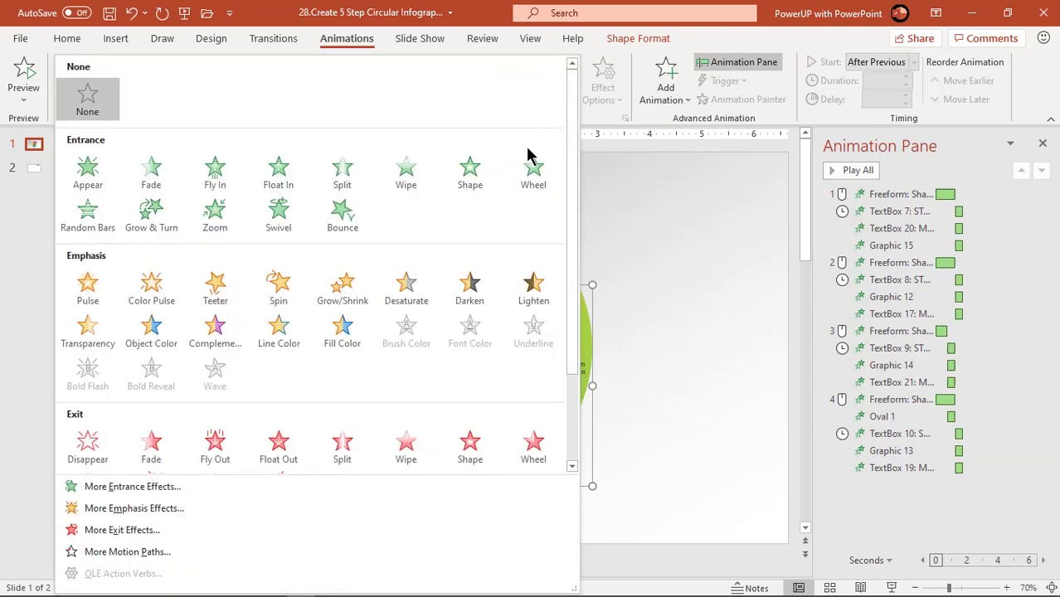
left_click(342, 217)
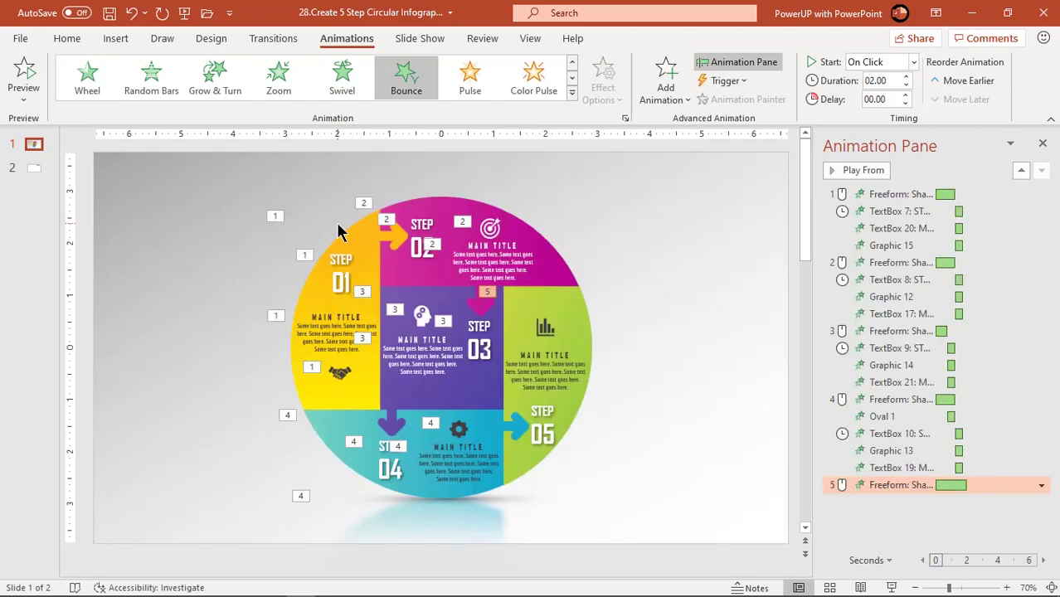
left_click(546, 329)
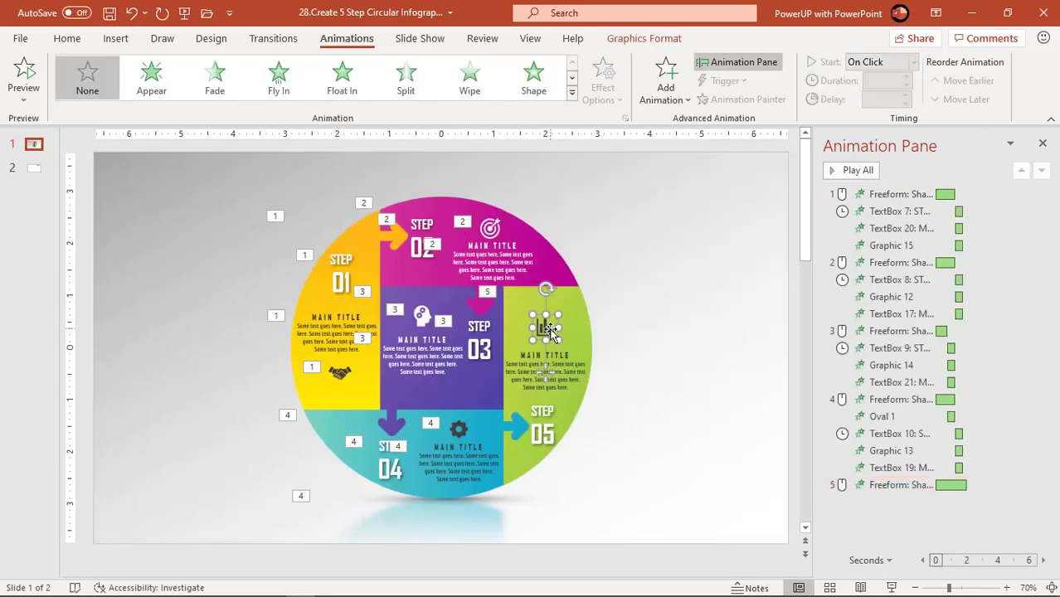
left_click(567, 361, "shift")
left_click(548, 428, "shift")
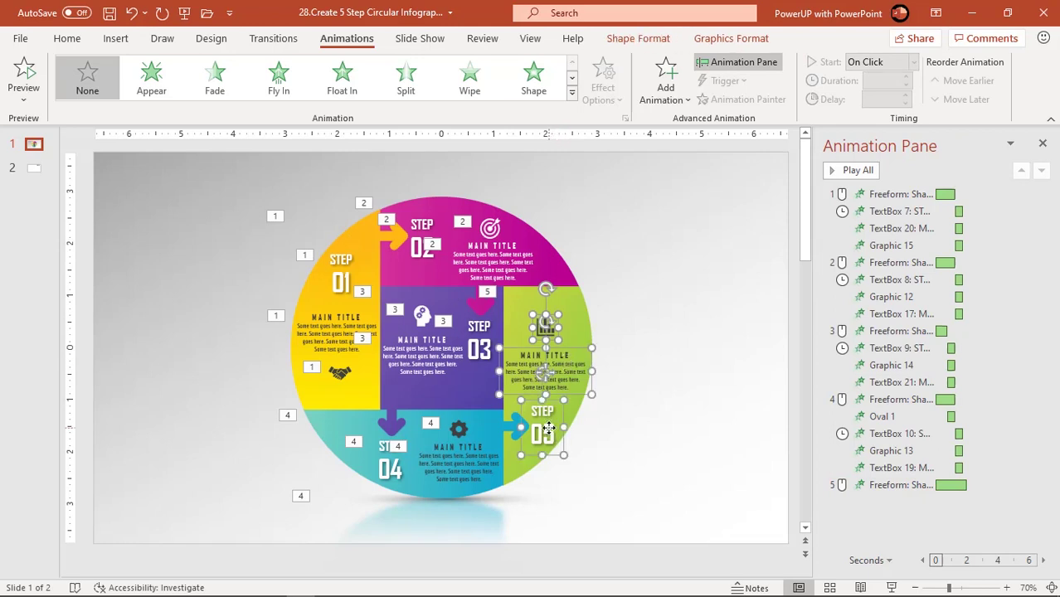
left_click(571, 93)
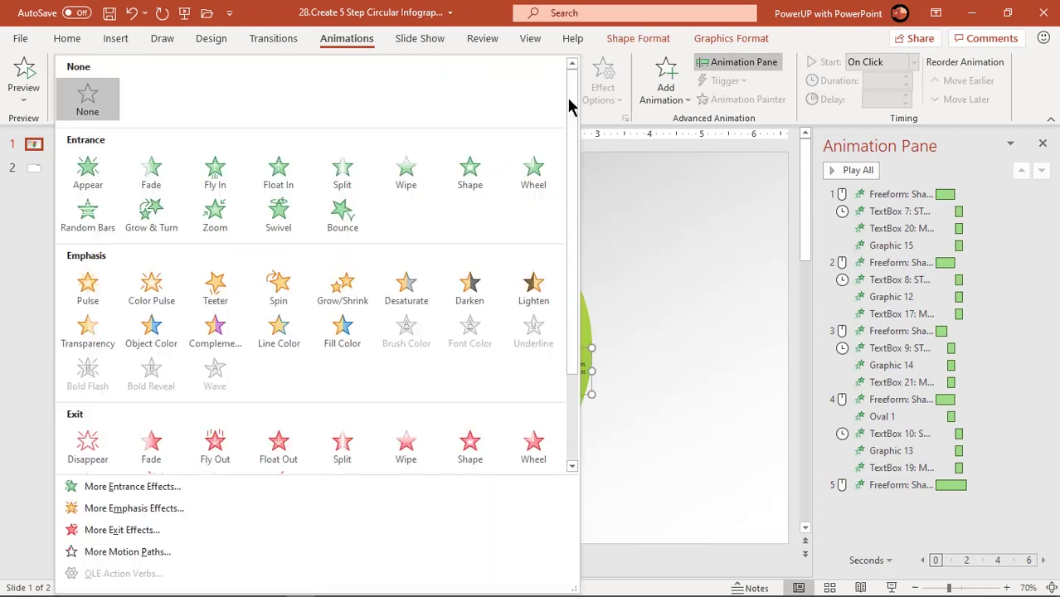
left_click(222, 230)
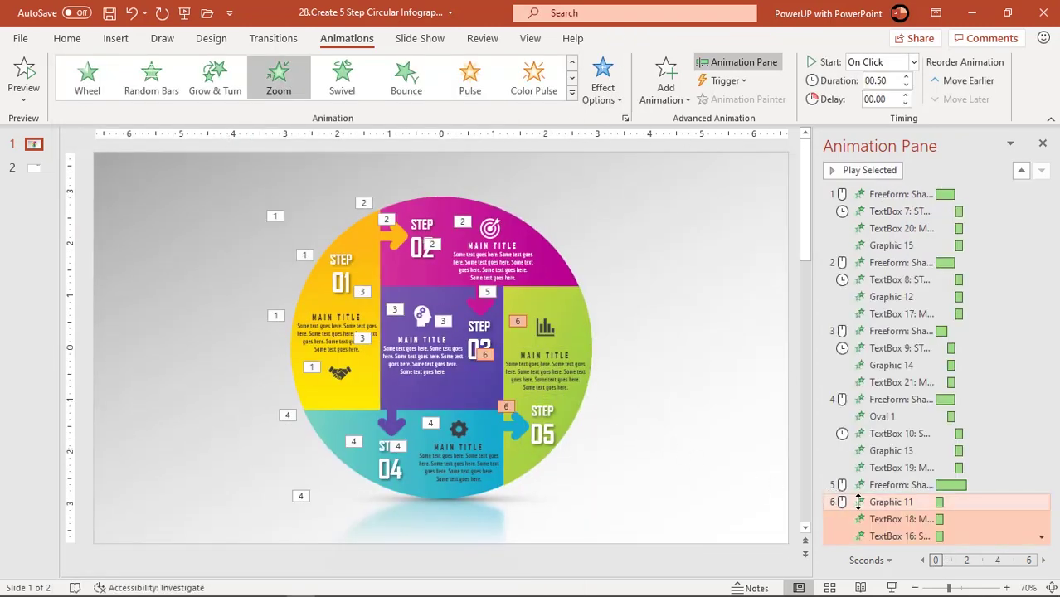
Set the Graphic 11 animation to start After Previous and close the Animation Pane
left_click(871, 503)
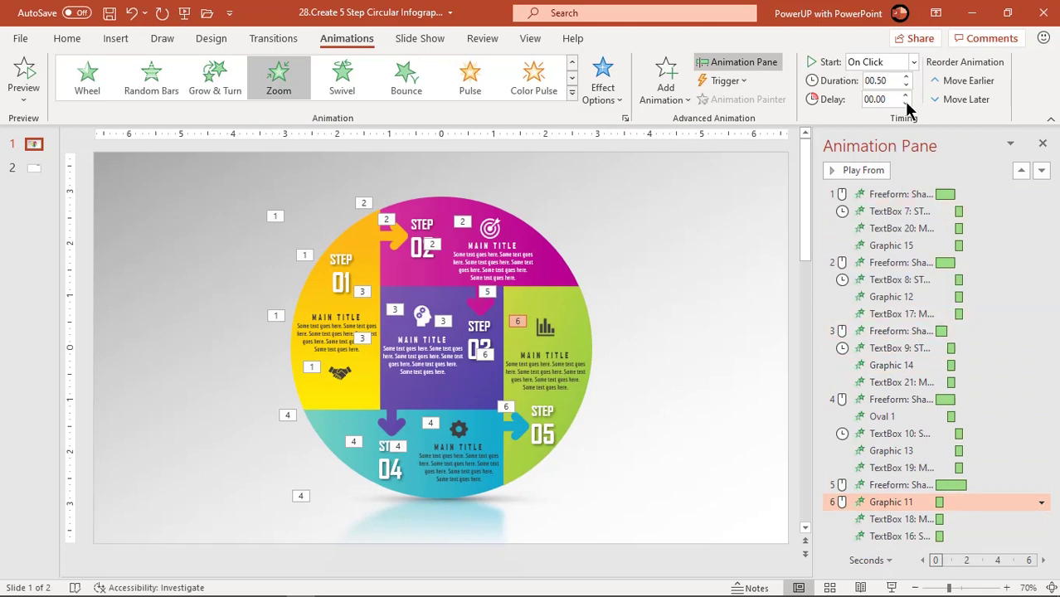
left_click(913, 63)
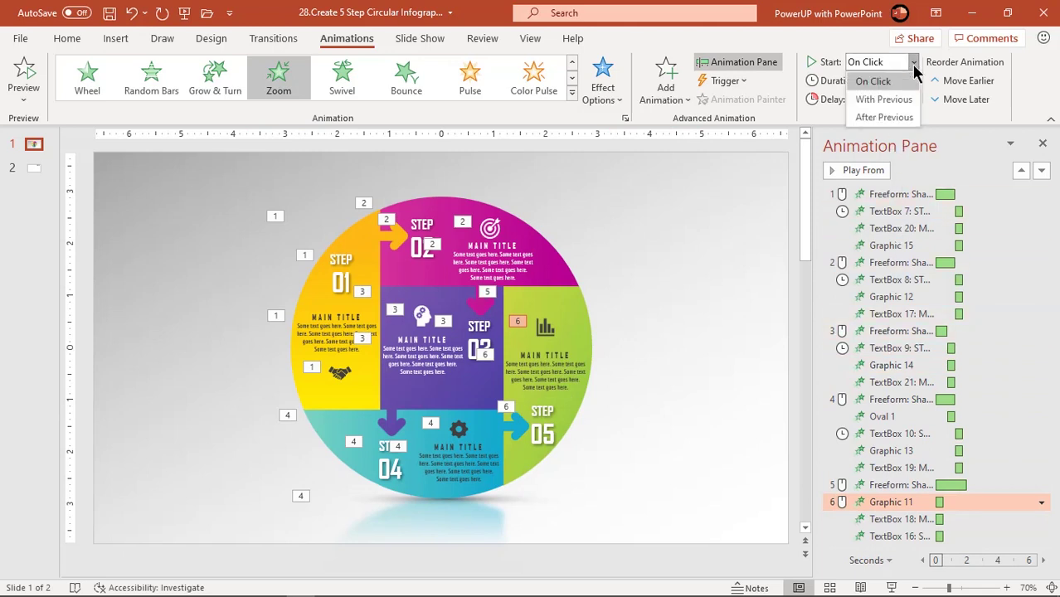
left_click(886, 118)
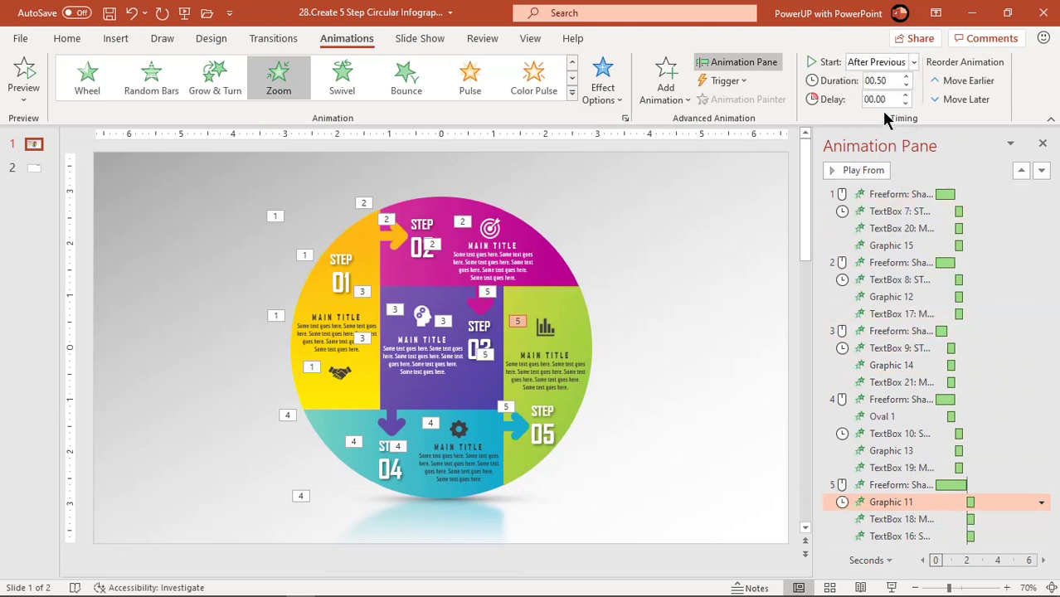
left_click(1042, 147)
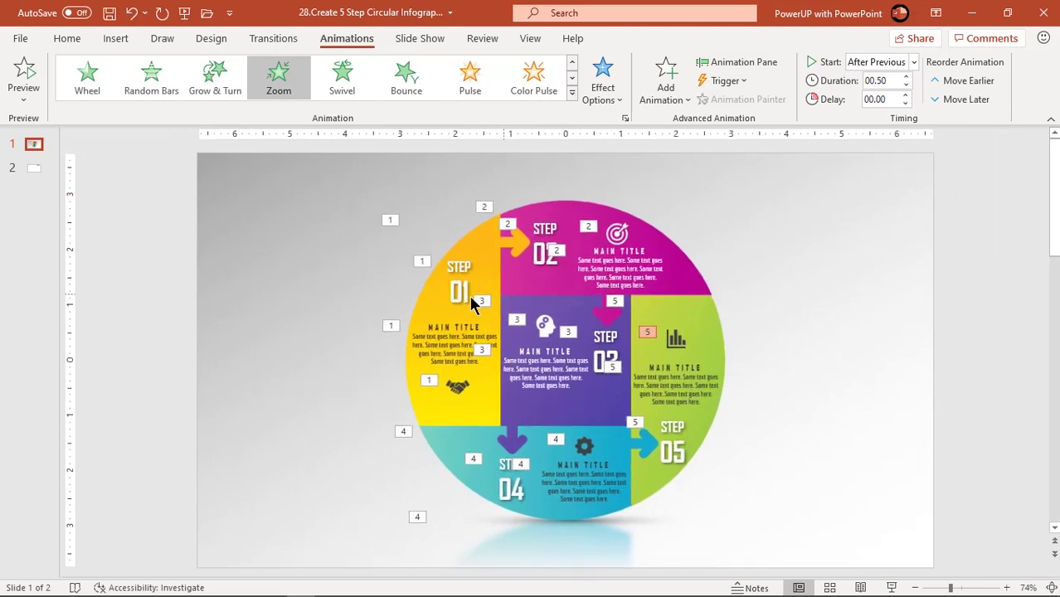
Copy the '5 Step CIRCULAR Infographic ANIMATION' title box from slide 2 onto slide 1
left_click(38, 166)
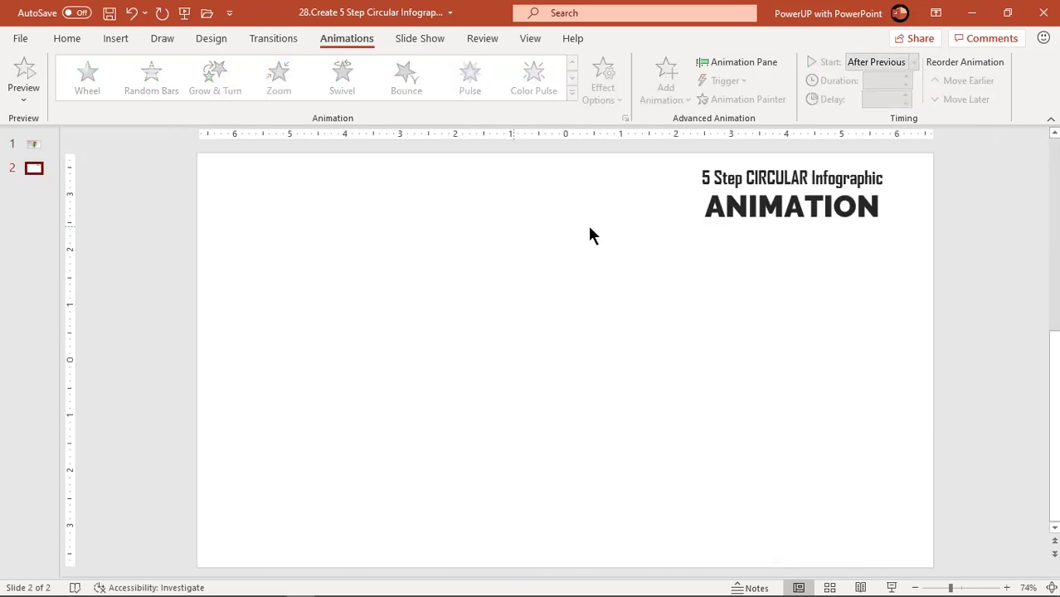
left_click(709, 225)
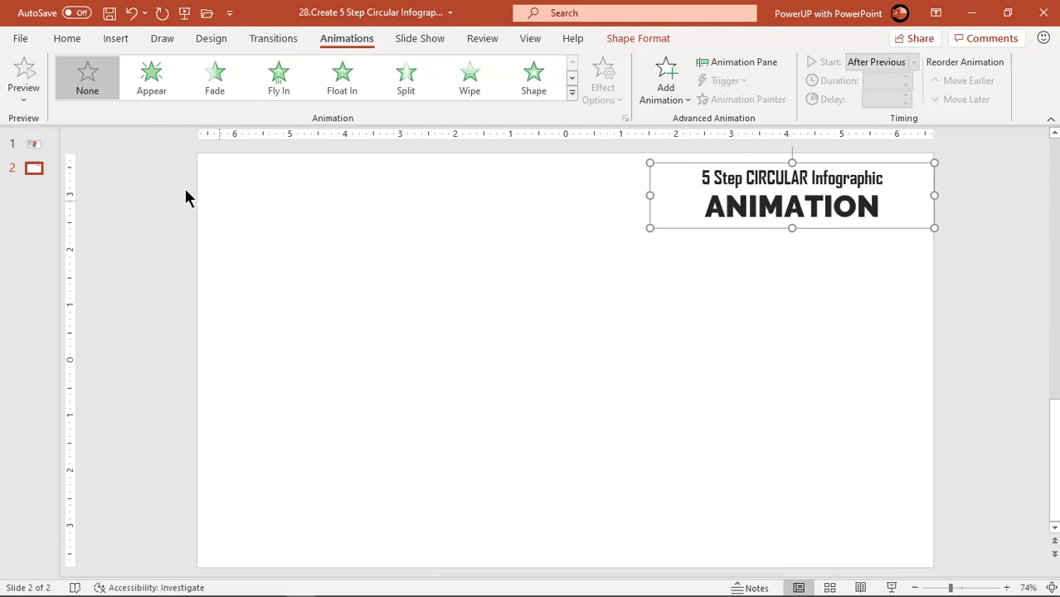
left_click(34, 146)
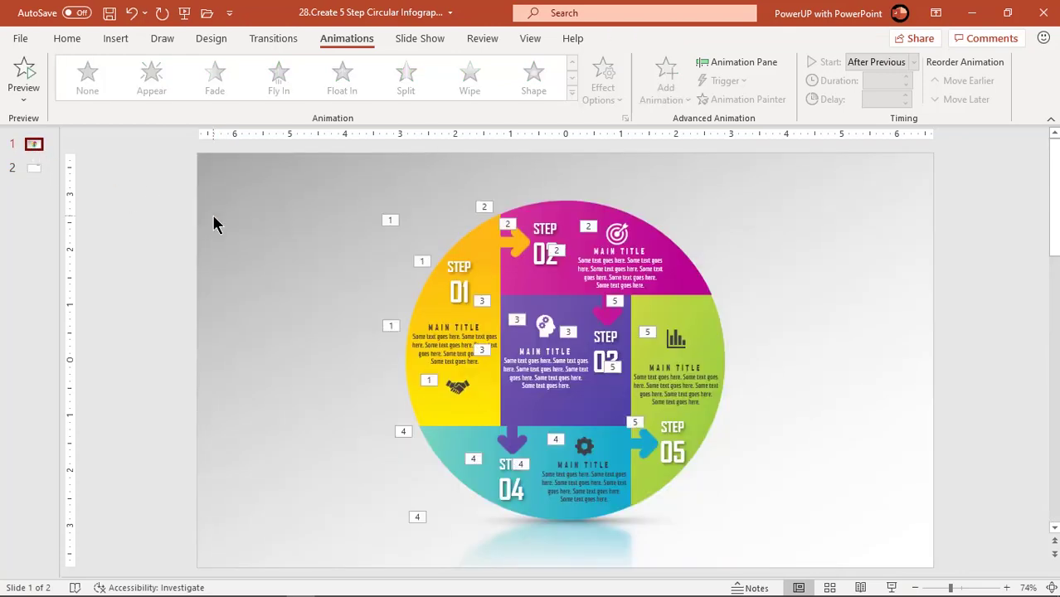
left_click(253, 272)
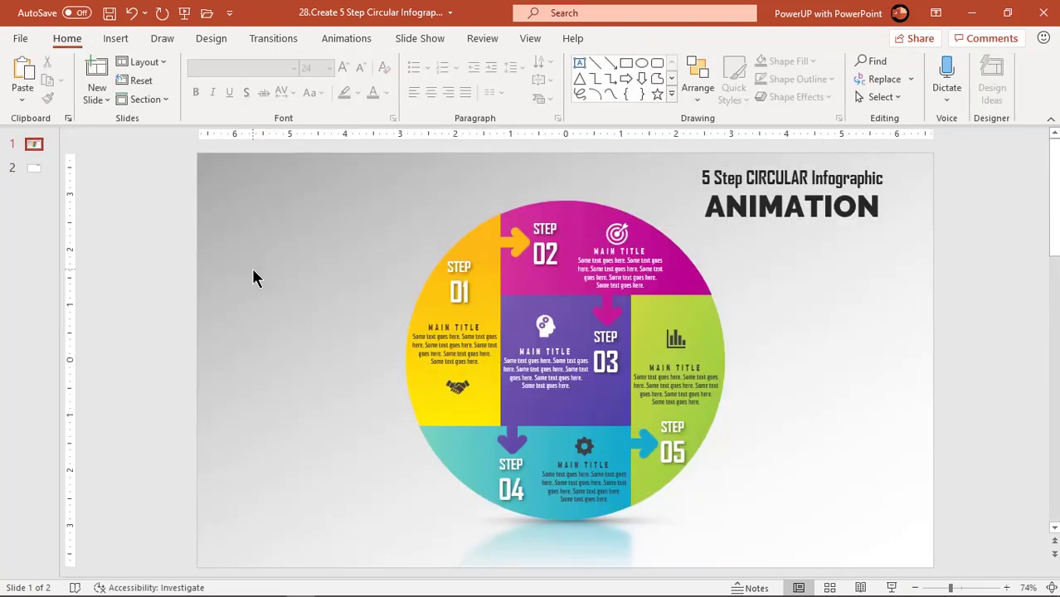